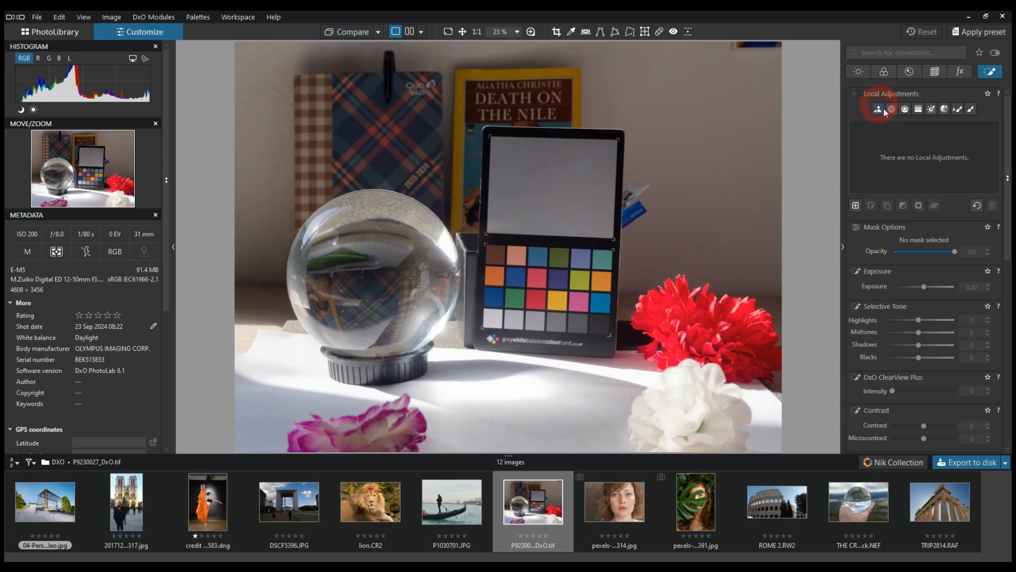
Step: Create an AI mask of the red flower and rename the mask FLOWER
{"action": "left_click", "coordinate": [878, 109]}
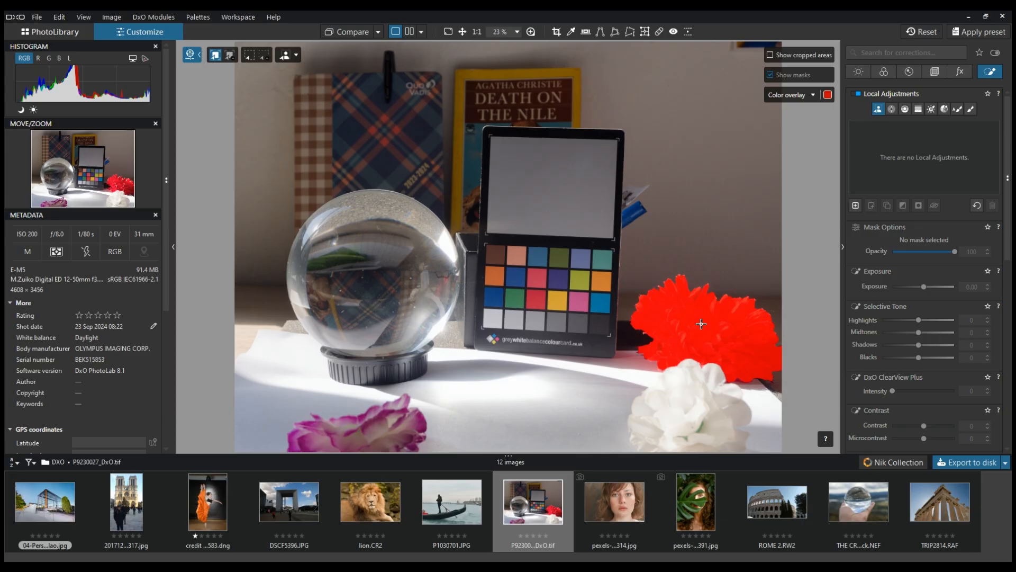
{"action": "left_click", "coordinate": [701, 324]}
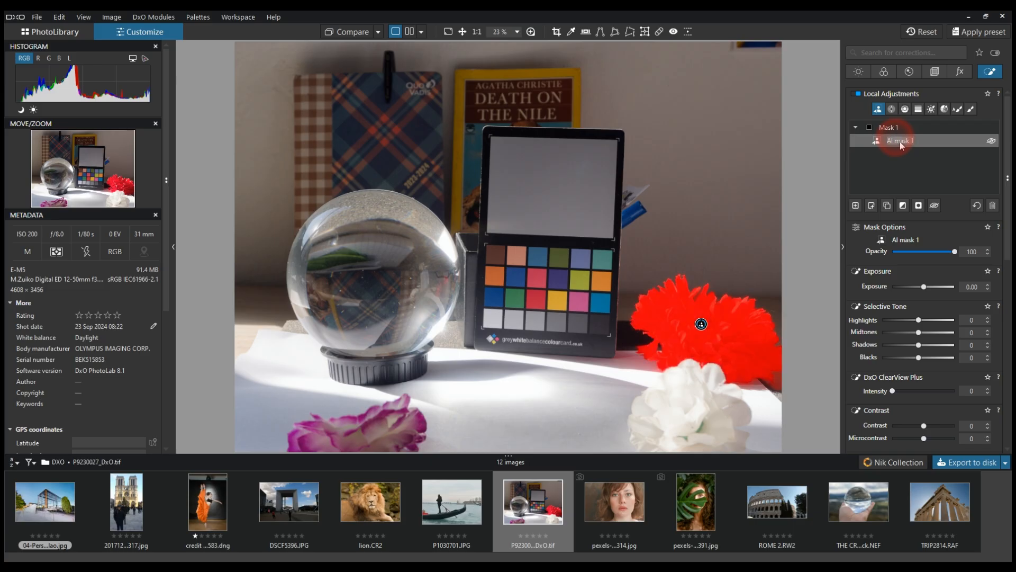
{"action": "double_click", "coordinate": [900, 141]}
{"action": "type", "text": "FLOWER"}
{"action": "left_click", "coordinate": [900, 142]}
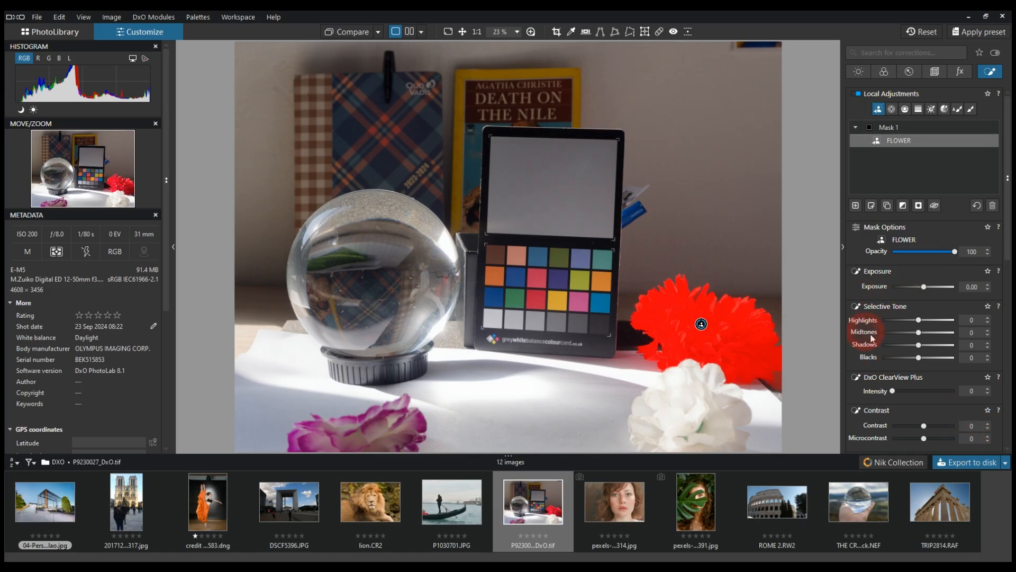
Step: Rotate the FLOWER mask's HSL hue about half a turn on the color wheel to recolor the red flower teal
{"action": "scroll", "coordinate": [880, 357], "scroll_direction": "down", "scroll_amount": 1}
{"action": "scroll", "coordinate": [877, 353], "scroll_direction": "down", "scroll_amount": 6}
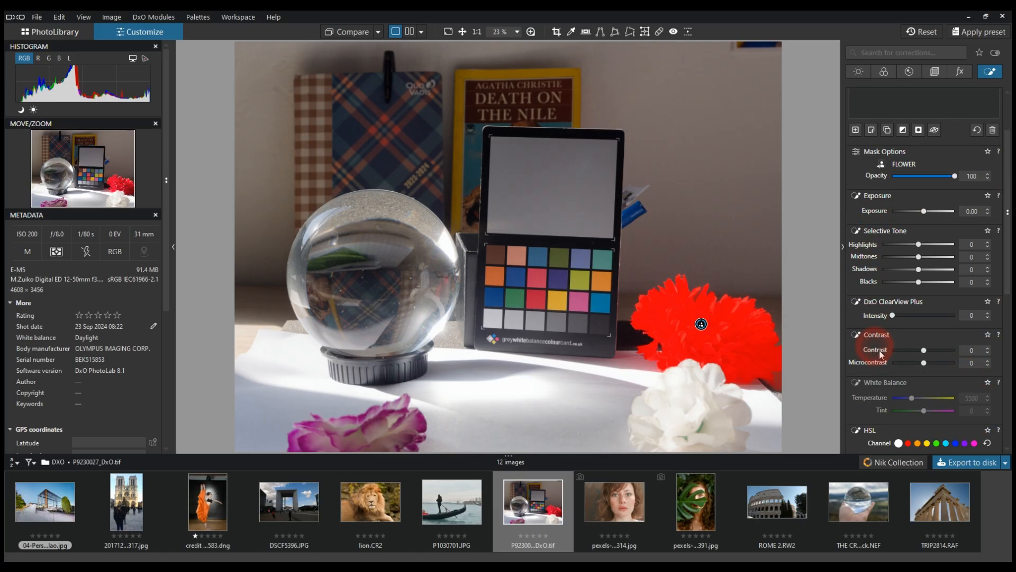
{"action": "scroll", "coordinate": [879, 350], "scroll_direction": "down", "scroll_amount": 2}
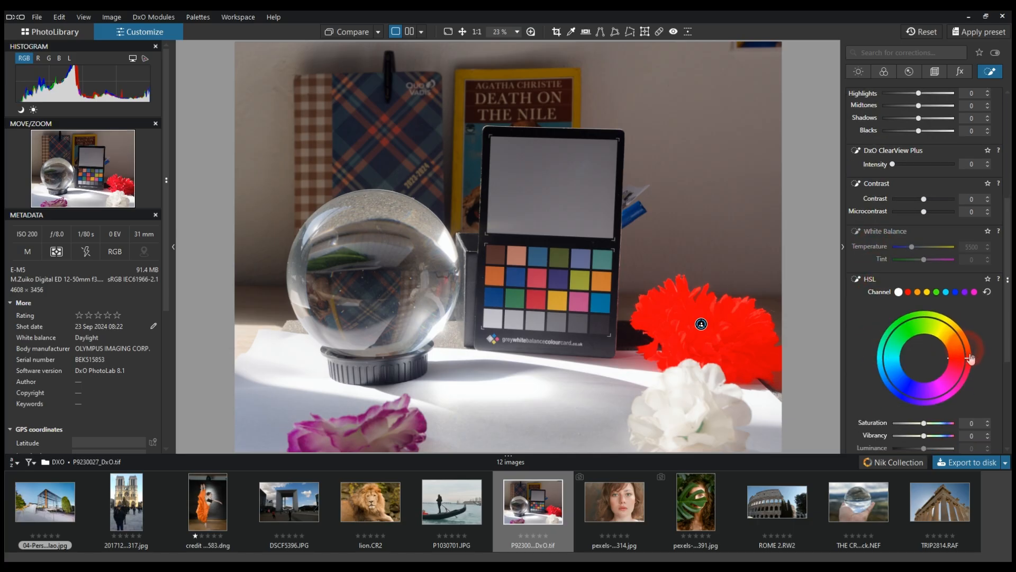
{"action": "left_click_drag", "start_coordinate": [973, 360], "coordinate": [877, 366]}
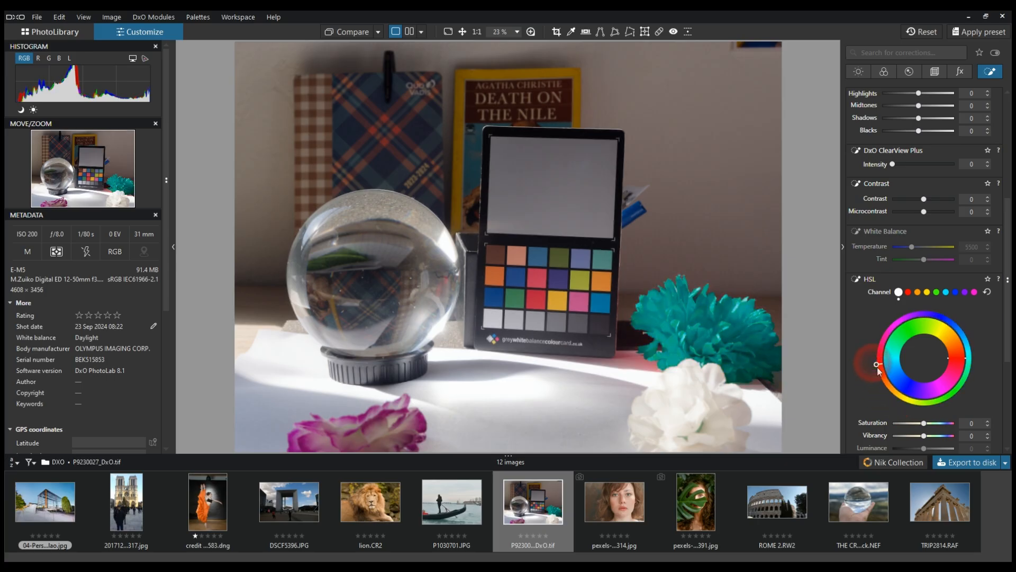
Step: Examine the recolored flower, the glass ball's reflections and the ball's base close up
{"action": "scroll", "coordinate": [753, 312], "scroll_direction": "up", "scroll_amount": 2}
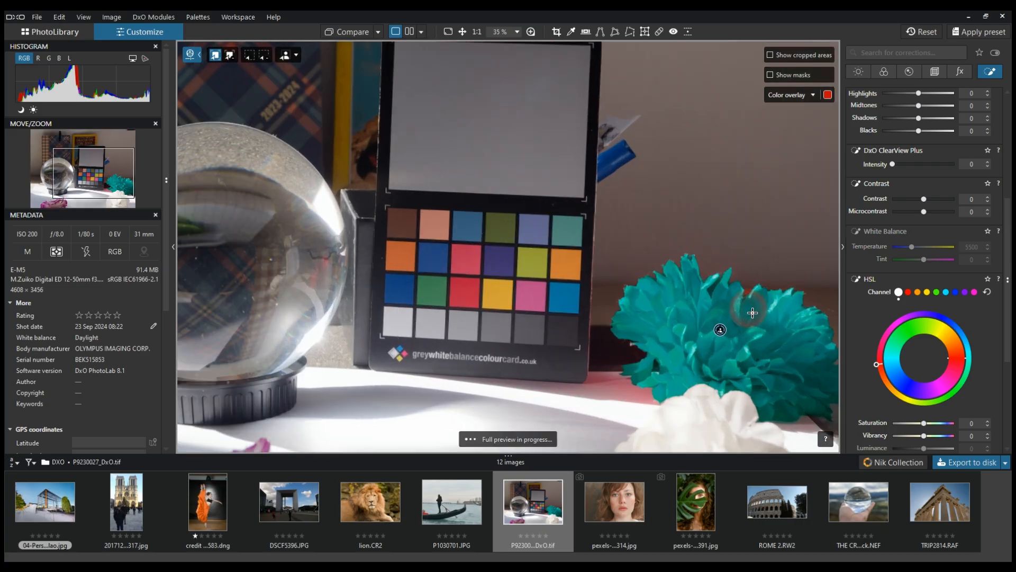
{"action": "scroll", "coordinate": [753, 313], "scroll_direction": "up", "scroll_amount": 2}
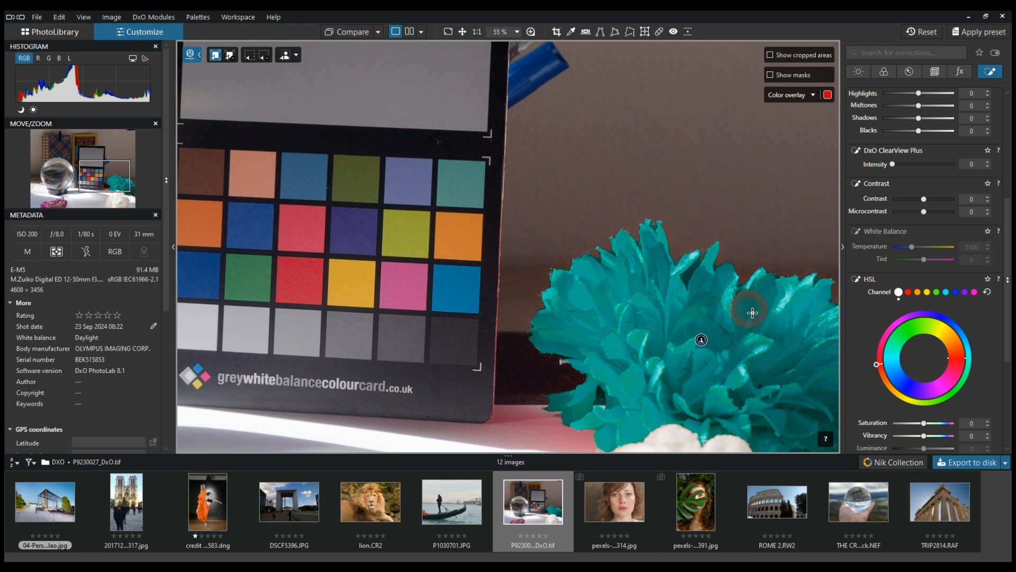
{"action": "scroll", "coordinate": [752, 312], "scroll_direction": "down", "scroll_amount": 3}
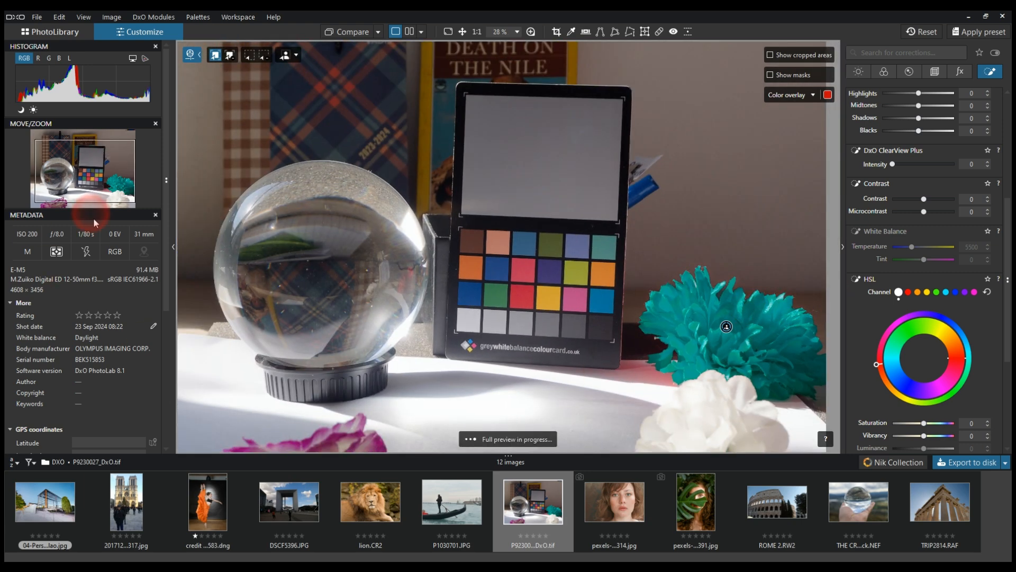
{"action": "scroll", "coordinate": [297, 281], "scroll_direction": "up", "scroll_amount": 2}
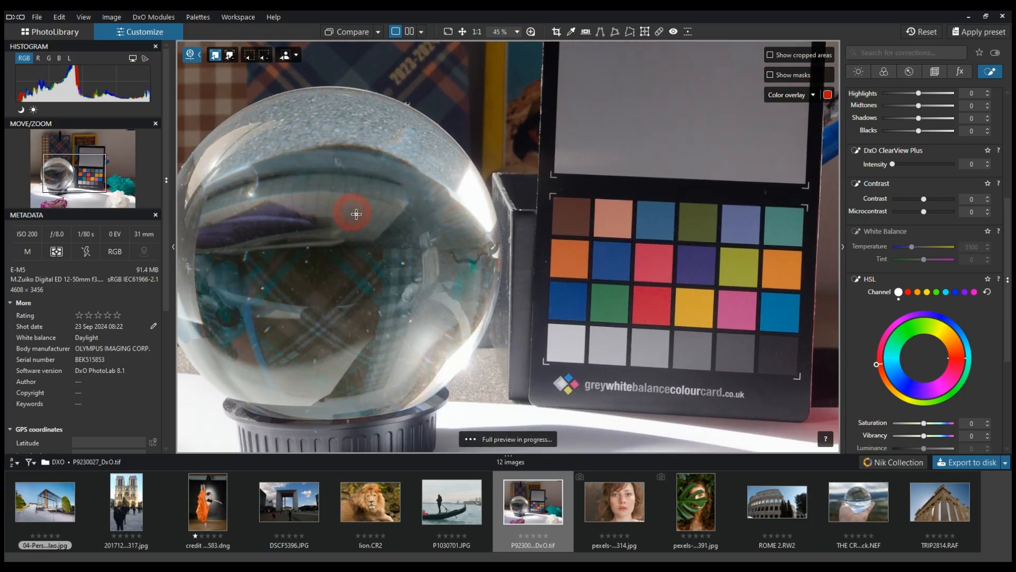
{"action": "scroll", "coordinate": [290, 272], "scroll_direction": "down", "scroll_amount": 1}
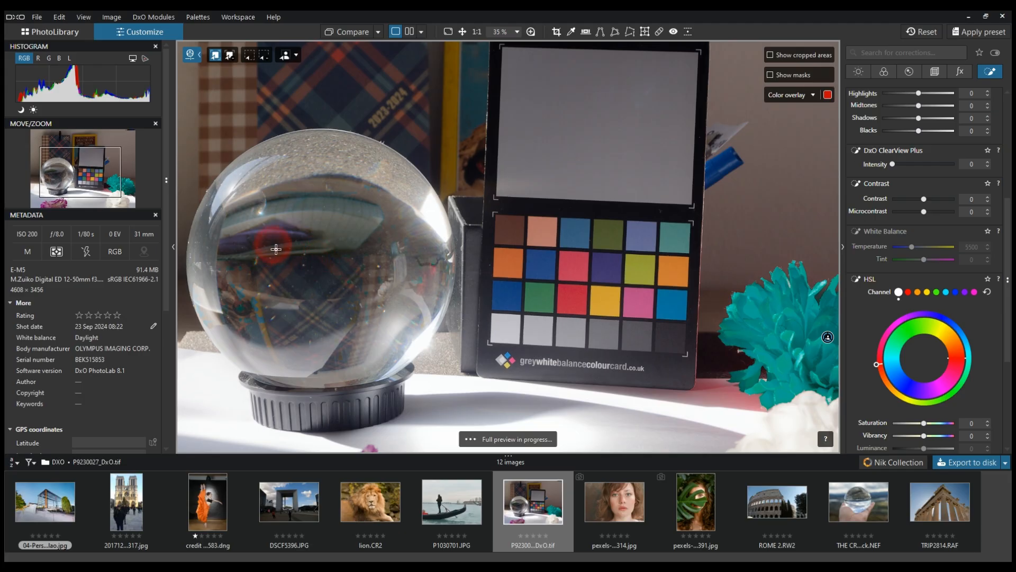
{"action": "scroll", "coordinate": [280, 236], "scroll_direction": "down", "scroll_amount": 1}
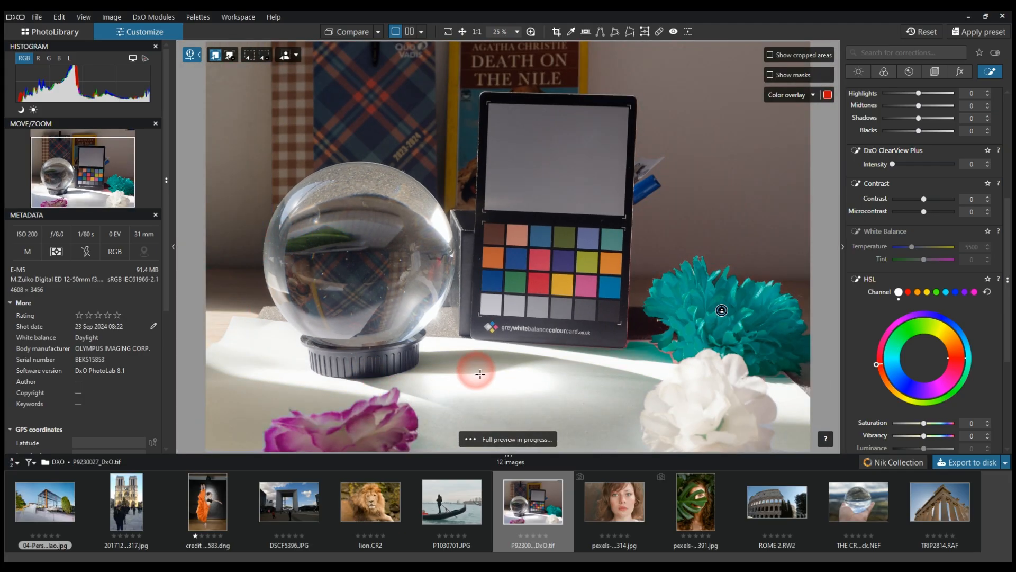
{"action": "scroll", "coordinate": [443, 253], "scroll_direction": "up", "scroll_amount": 3}
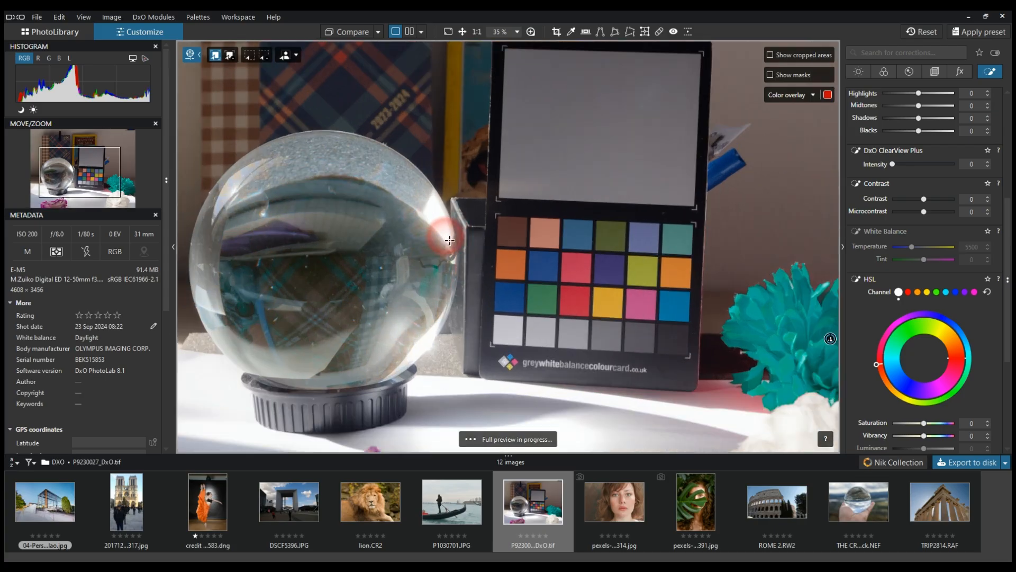
{"action": "scroll", "coordinate": [423, 188], "scroll_direction": "down", "scroll_amount": 3}
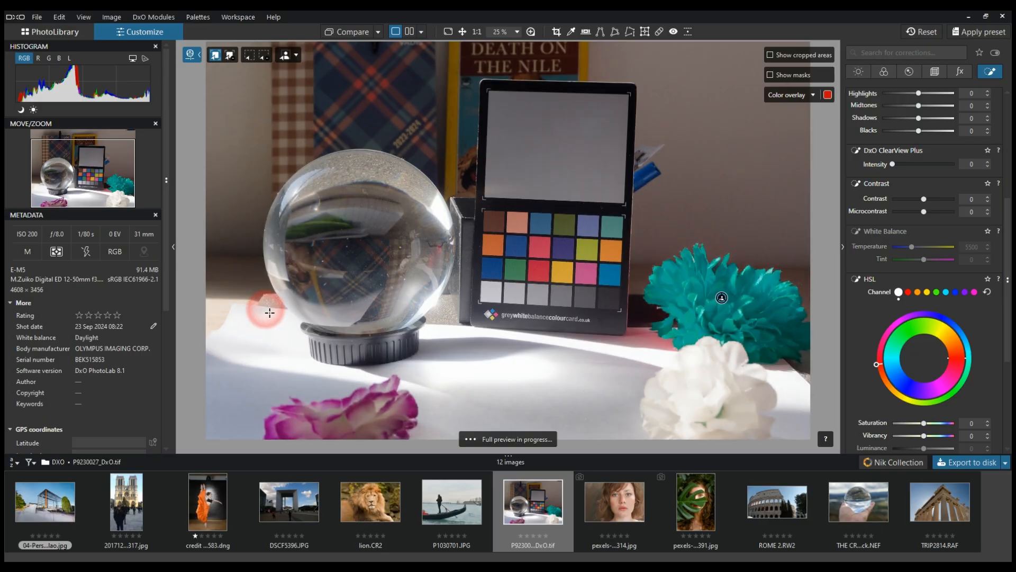
{"action": "scroll", "coordinate": [261, 318], "scroll_direction": "up", "scroll_amount": 2}
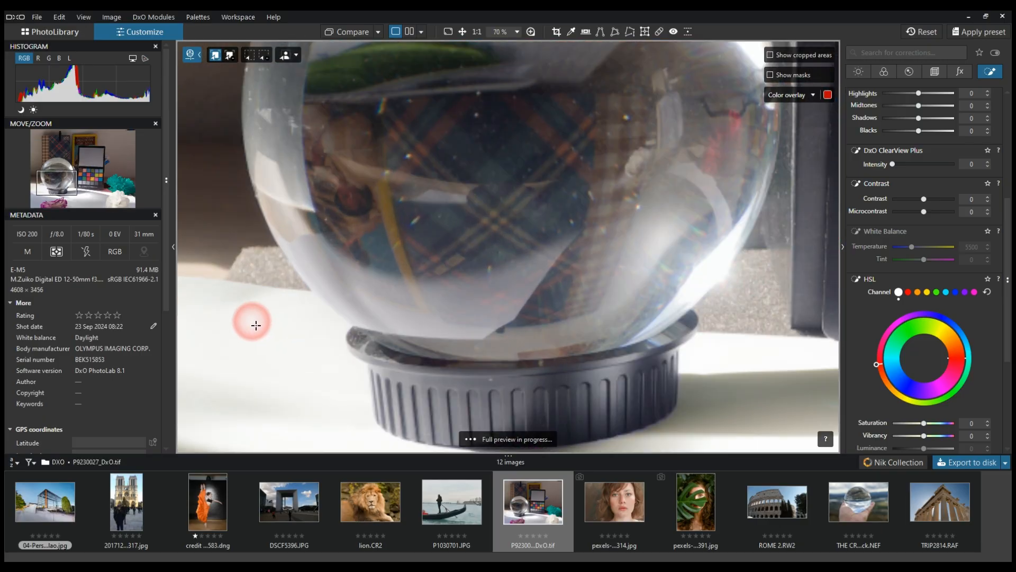
{"action": "scroll", "coordinate": [570, 233], "scroll_direction": "down", "scroll_amount": 1}
{"action": "scroll", "coordinate": [570, 233], "scroll_direction": "down", "scroll_amount": 2}
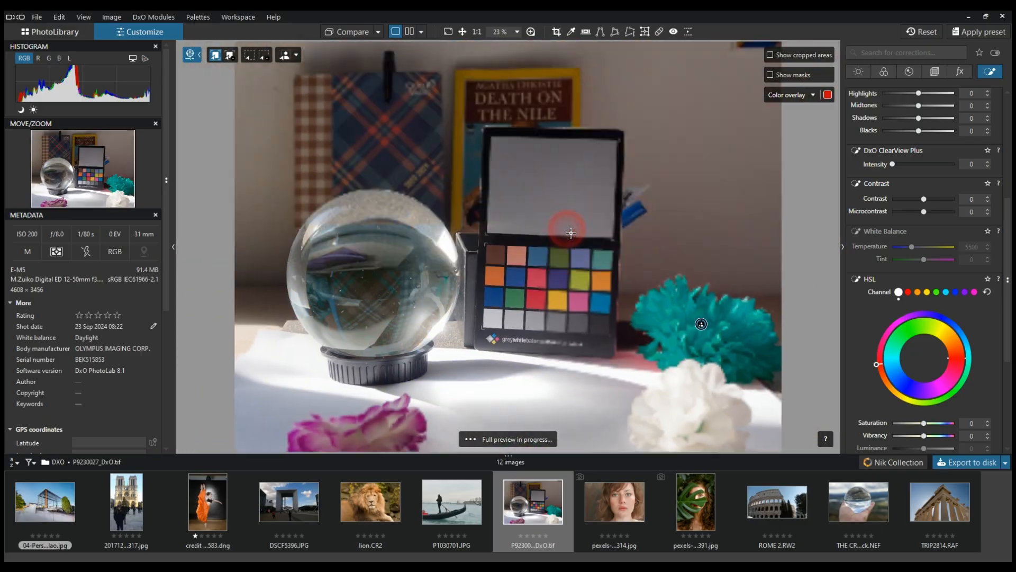
Step: Turn on the mask overlay and add an AI mask covering the whole glass ball to Mask 1
{"action": "scroll", "coordinate": [986, 243], "scroll_direction": "up", "scroll_amount": 5}
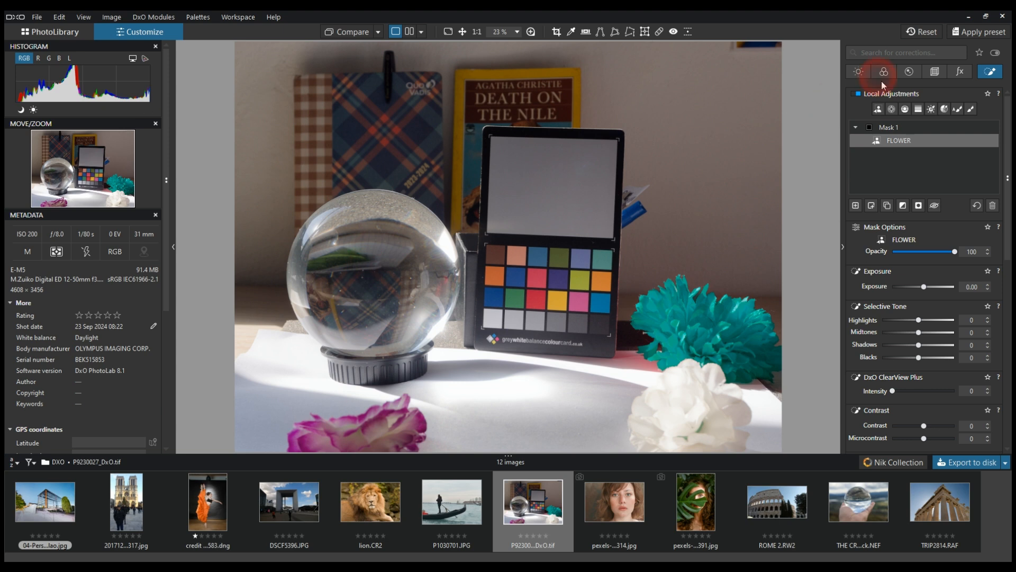
{"action": "left_click", "coordinate": [878, 109]}
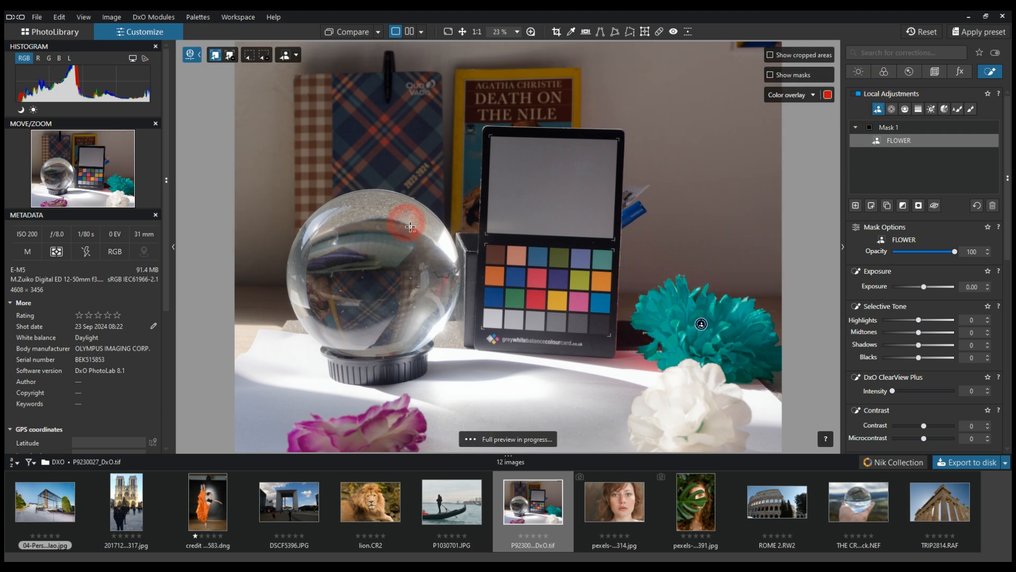
{"action": "left_click", "coordinate": [772, 75]}
{"action": "left_click", "coordinate": [380, 273]}
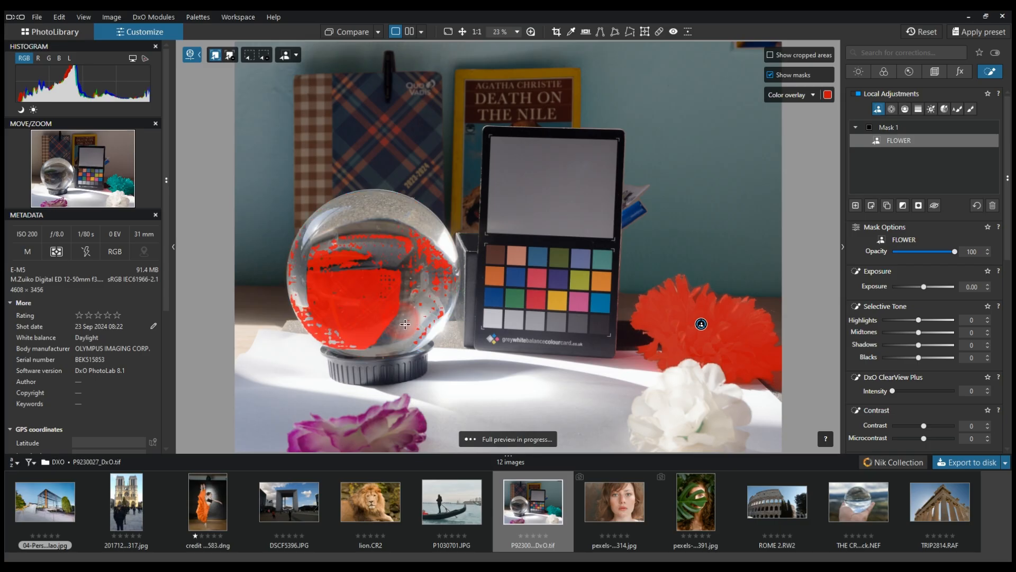
{"action": "left_click", "coordinate": [457, 261]}
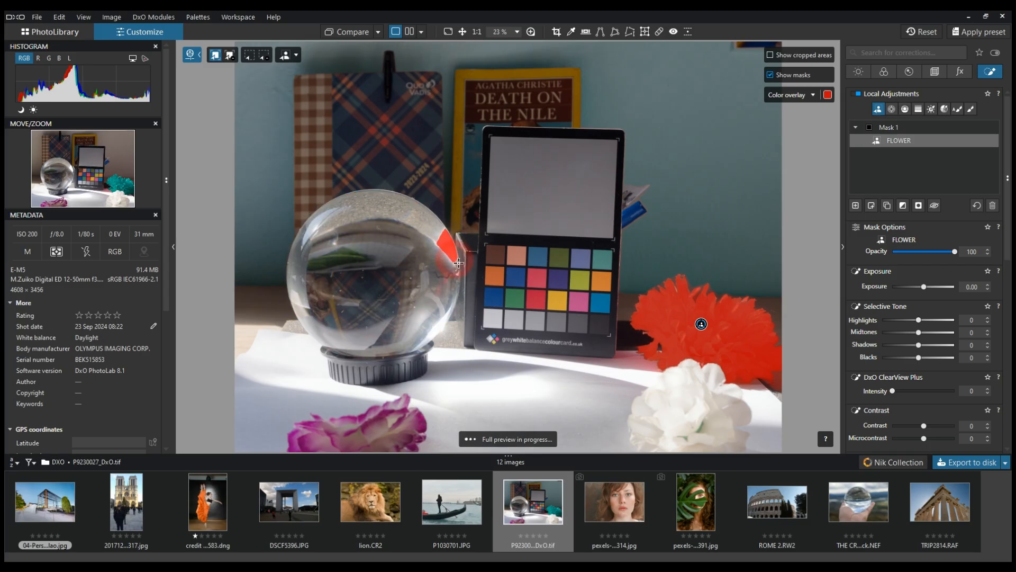
{"action": "left_click", "coordinate": [330, 301]}
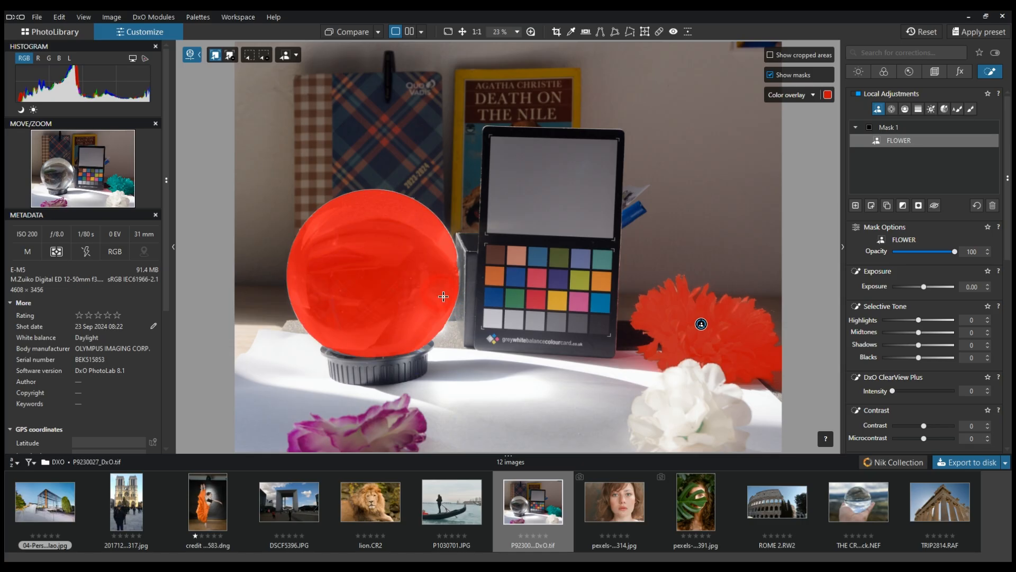
{"action": "left_click", "coordinate": [444, 297]}
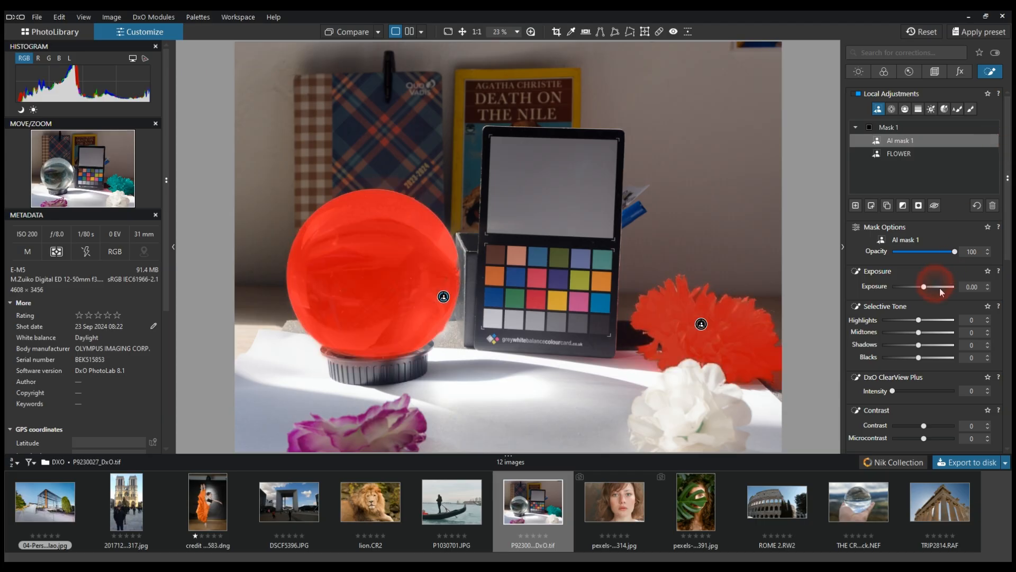
Step: Rename the glass ball's AI mask BALL and set its exposure to 0.24
{"action": "double_click", "coordinate": [902, 142]}
{"action": "type", "text": "BALL"}
{"action": "key", "text": "Return"}
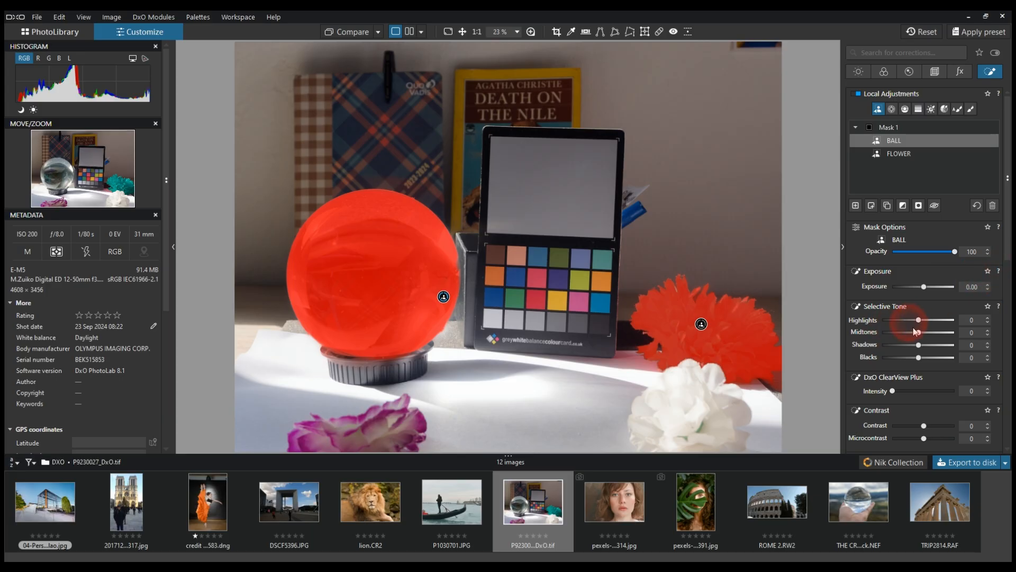
{"action": "mouse_move", "coordinate": [924, 287]}
{"action": "left_mouse_down"}
{"action": "mouse_move", "coordinate": [956, 288]}
{"action": "mouse_move", "coordinate": [914, 295]}
{"action": "mouse_move", "coordinate": [927, 295]}
{"action": "left_mouse_up"}
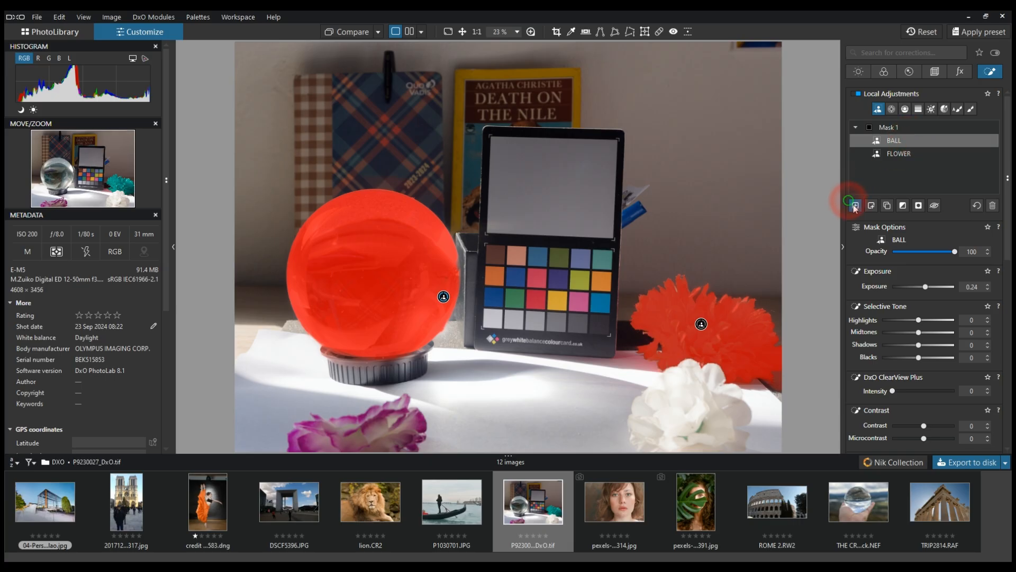
Step: Add a new empty mask group and delete the BALL mask from Mask 1
{"action": "left_click", "coordinate": [854, 205]}
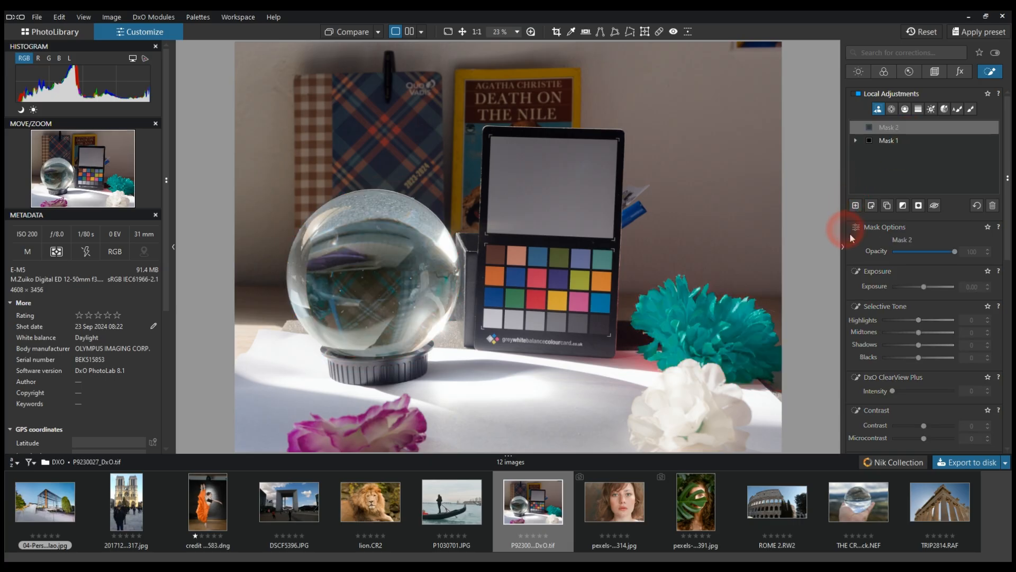
{"action": "left_click", "coordinate": [861, 142]}
{"action": "left_click", "coordinate": [893, 167]}
{"action": "left_click", "coordinate": [895, 154]}
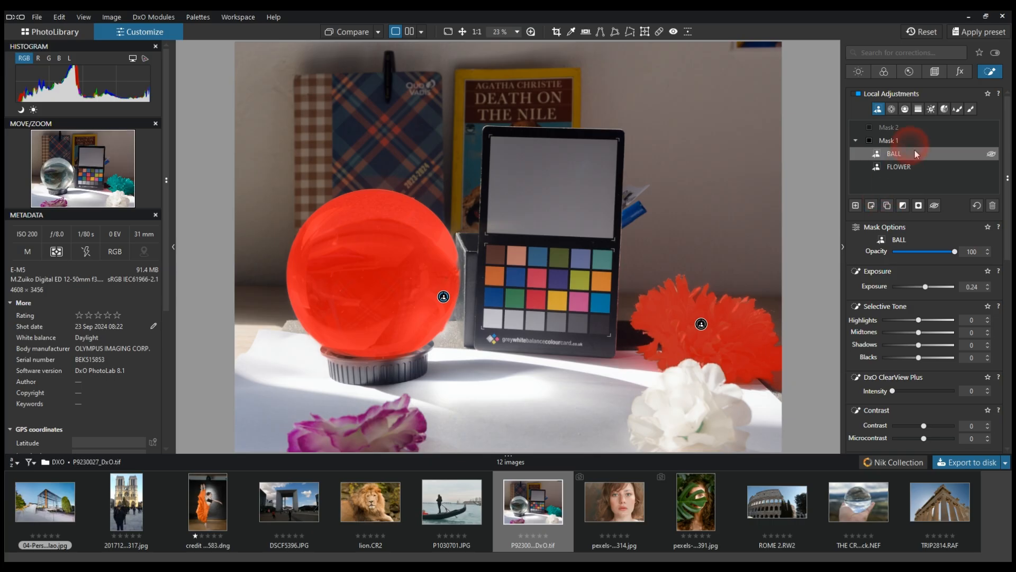
{"action": "left_click", "coordinate": [992, 206]}
Step: Create an AI mask of the whole glass ball inside Mask 2
{"action": "left_click", "coordinate": [891, 127]}
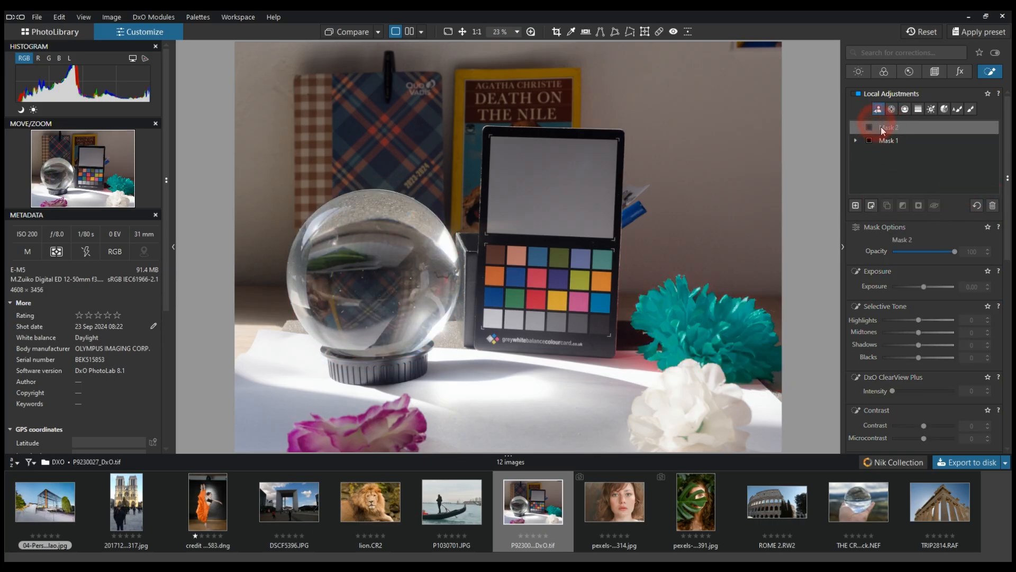
{"action": "left_click", "coordinate": [422, 242]}
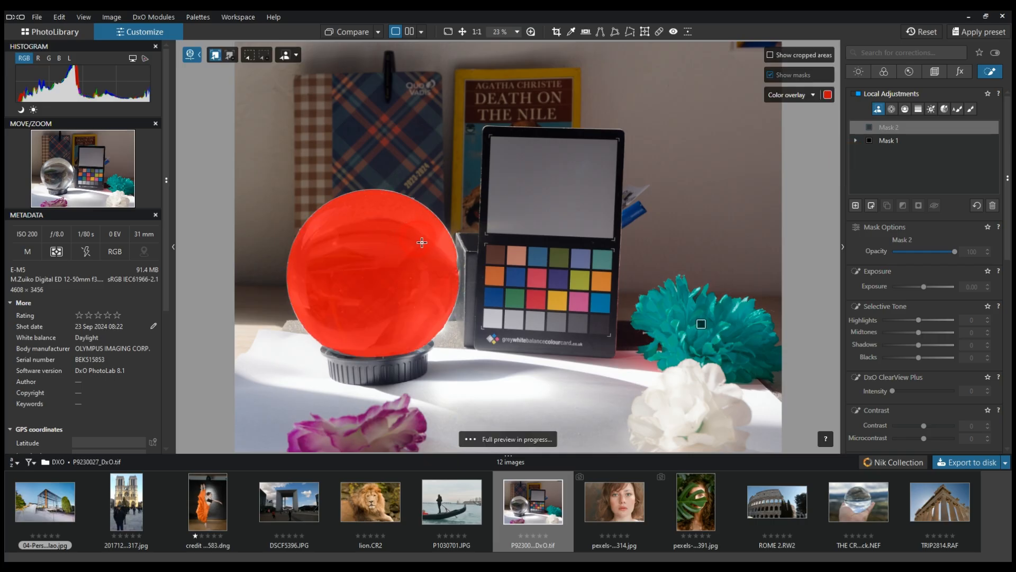
{"action": "left_click", "coordinate": [422, 243]}
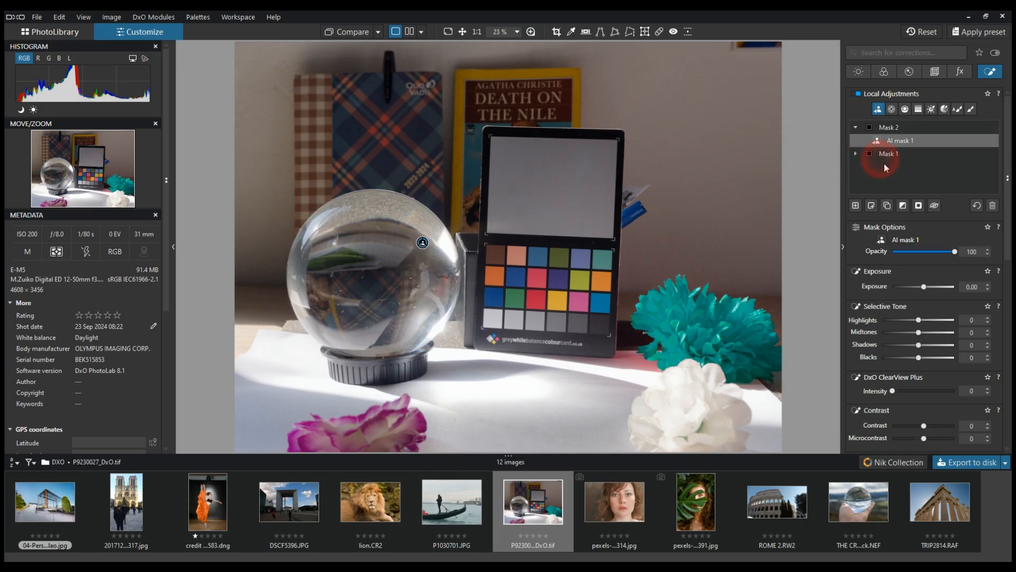
Step: Set the exposure of the glass ball's AI mask in Mask 2 to -0.10
{"action": "mouse_move", "coordinate": [891, 157]}
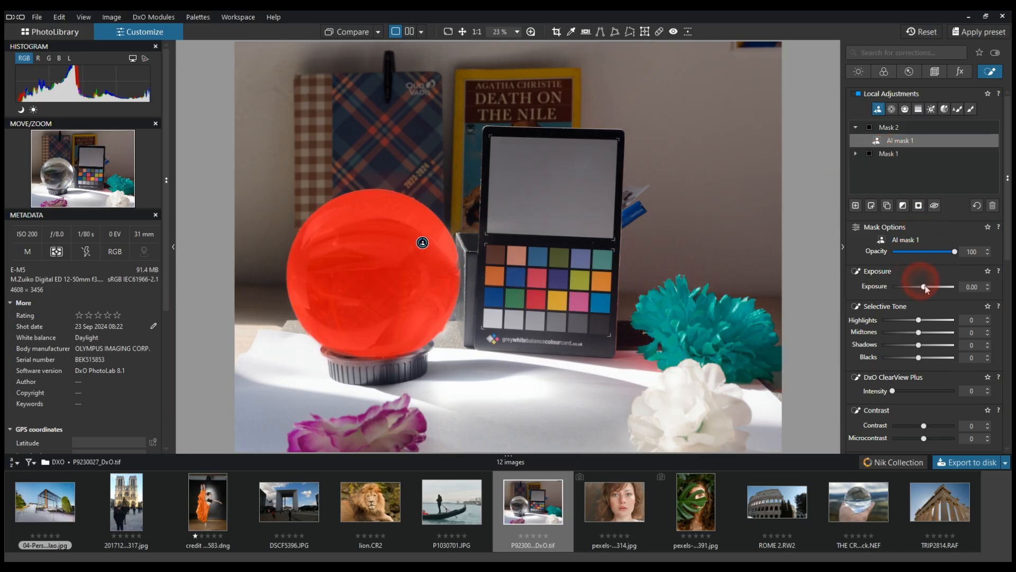
{"action": "left_click_drag", "start_coordinate": [937, 291], "coordinate": [924, 296]}
{"action": "scroll", "coordinate": [920, 332], "scroll_direction": "down", "scroll_amount": 1}
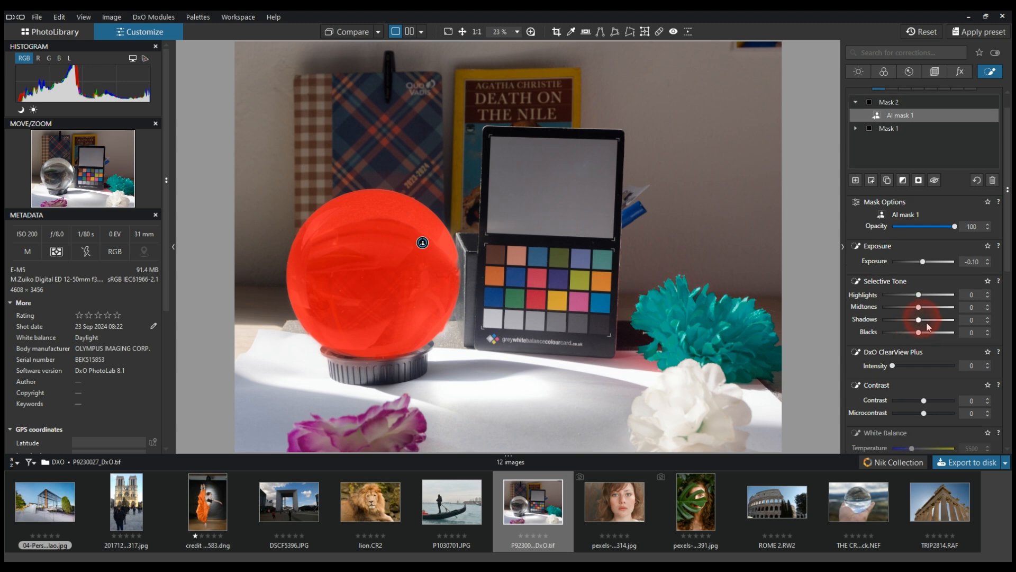
{"action": "left_click", "coordinate": [857, 246]}
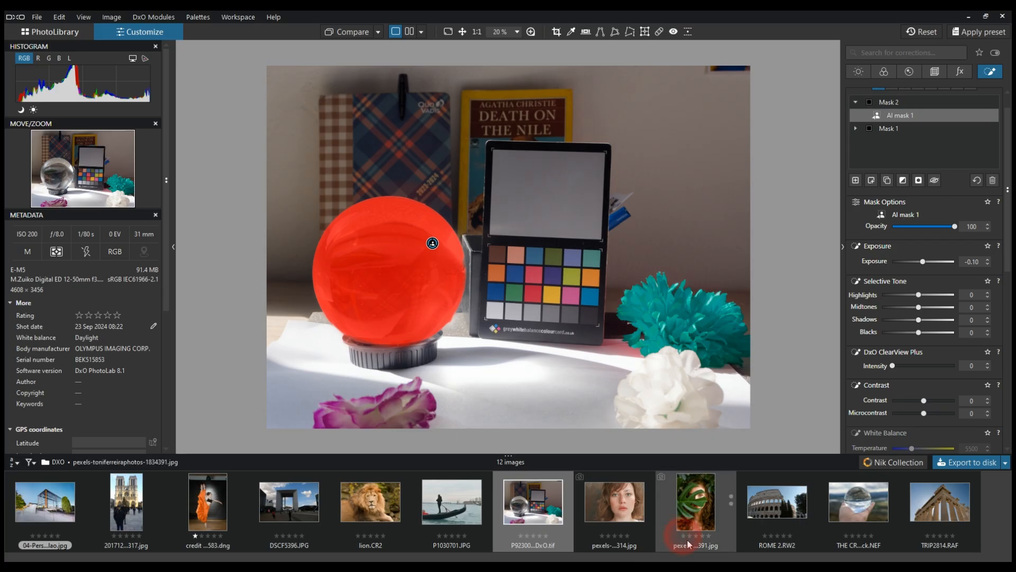
Step: Open the dancer photo and create a predefined Clothes AI mask
{"action": "left_click", "coordinate": [221, 516]}
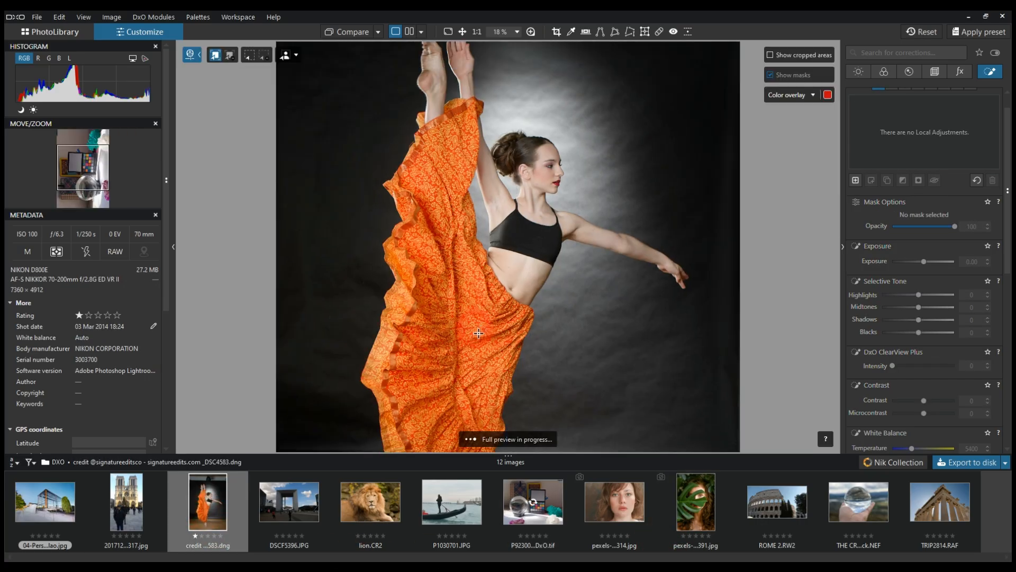
{"action": "scroll", "coordinate": [479, 331], "scroll_direction": "down", "scroll_amount": 1}
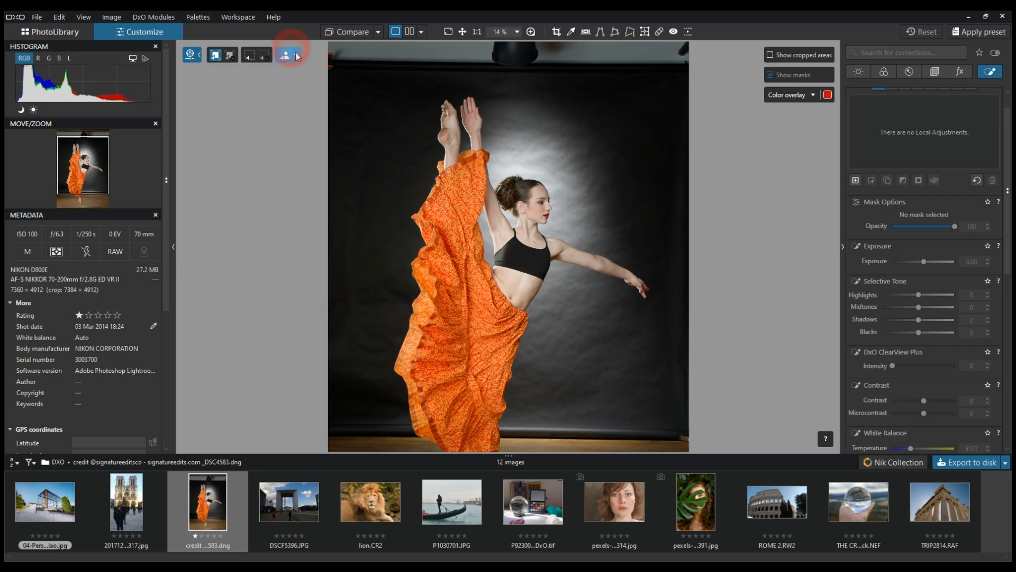
{"action": "left_click", "coordinate": [282, 65]}
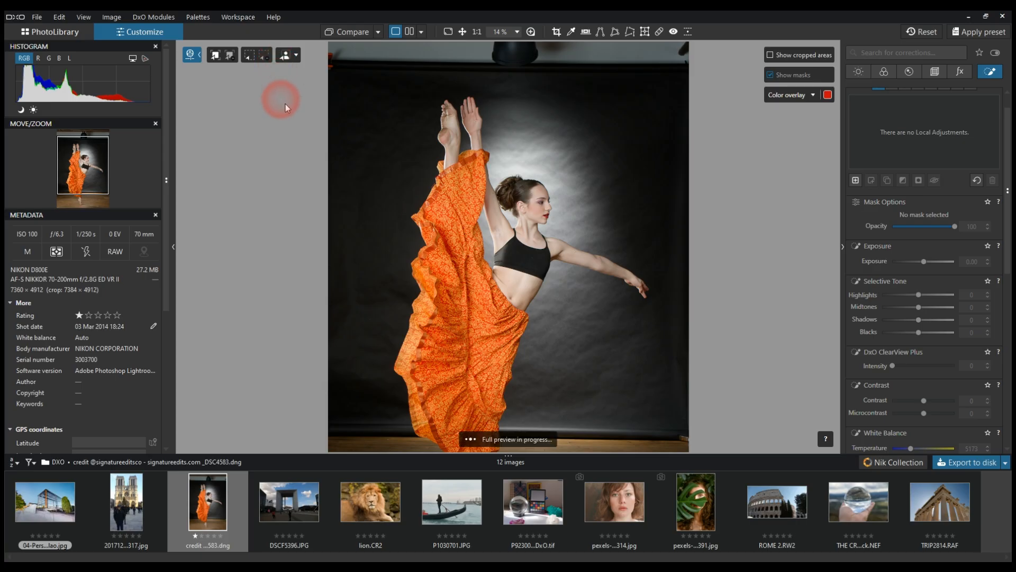
{"action": "left_click", "coordinate": [285, 176]}
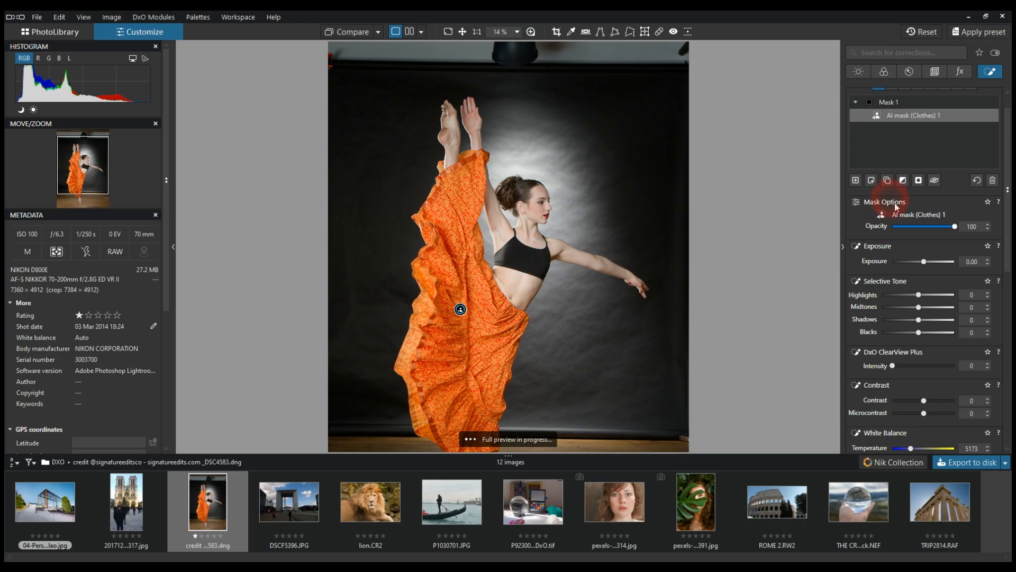
{"action": "mouse_move", "coordinate": [906, 116]}
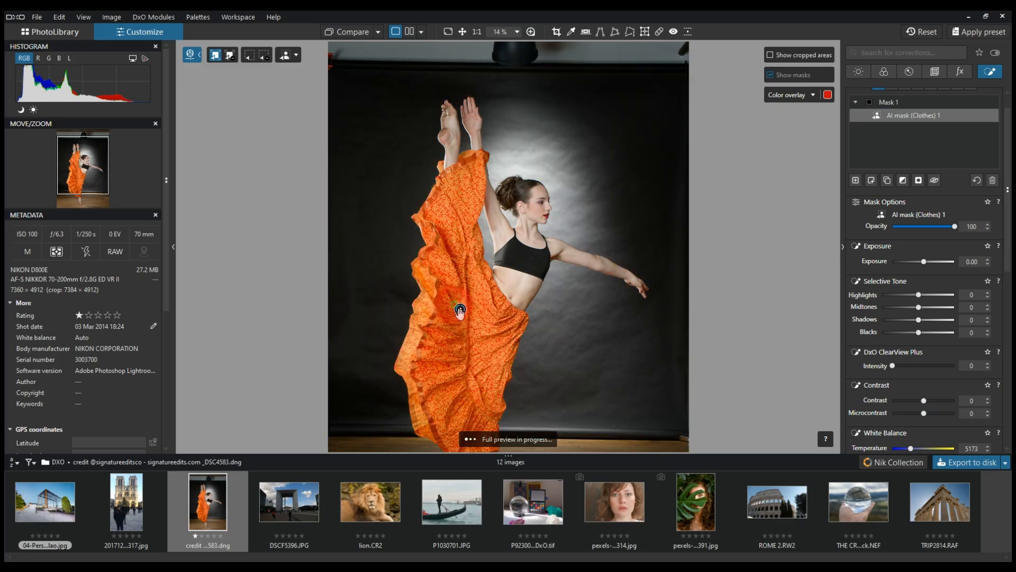
{"action": "left_click", "coordinate": [460, 309]}
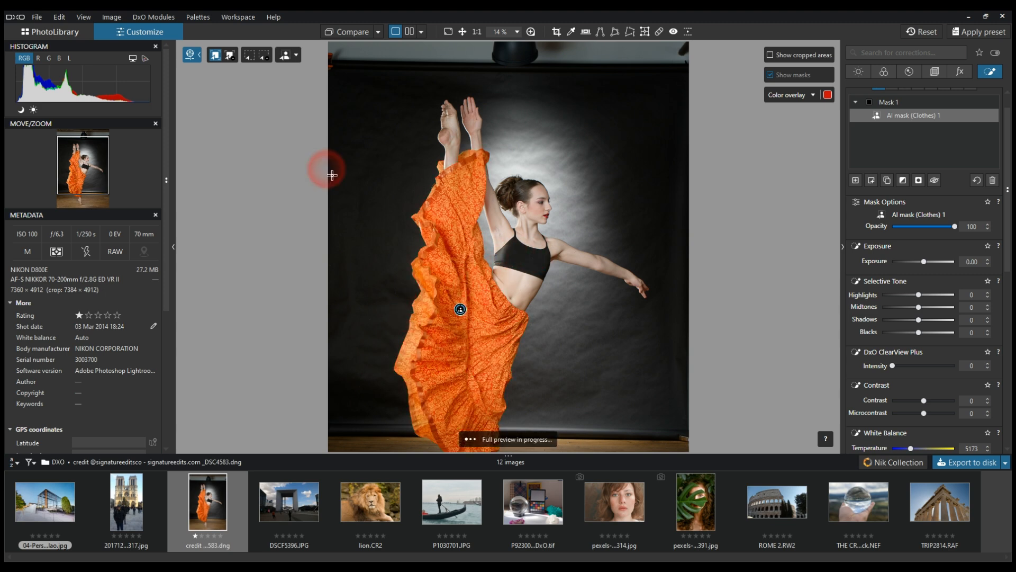
Step: Add an AI mask of the dancer's black top to Mask 1 and rename the mask group CLOTHES
{"action": "left_click", "coordinate": [229, 55]}
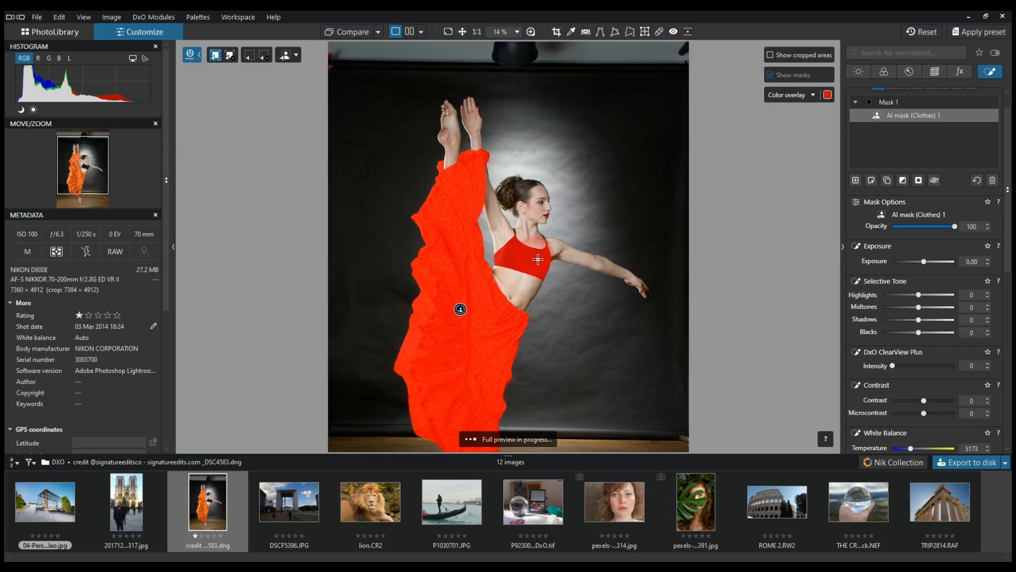
{"action": "left_click", "coordinate": [535, 259]}
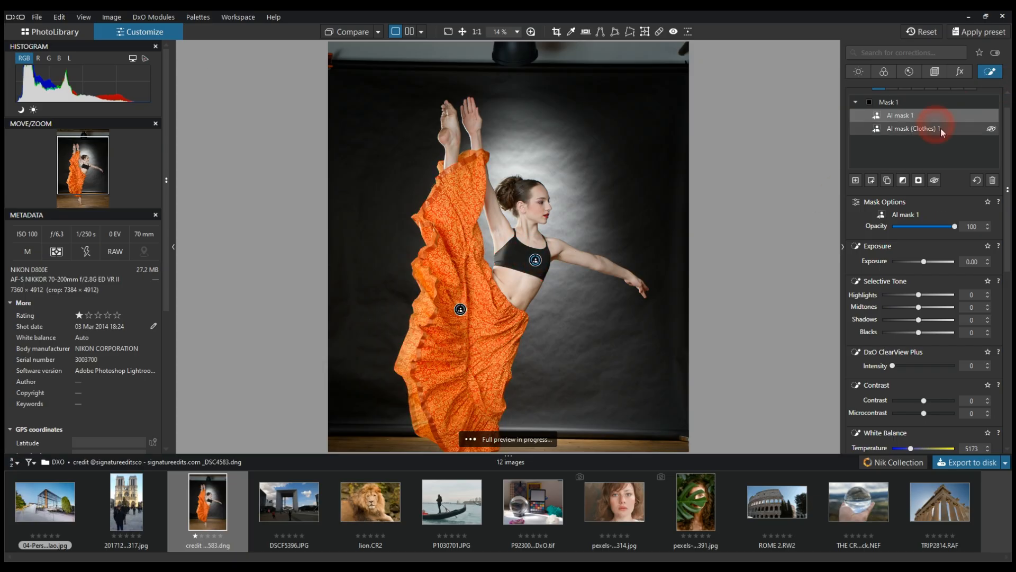
{"action": "left_click", "coordinate": [889, 103]}
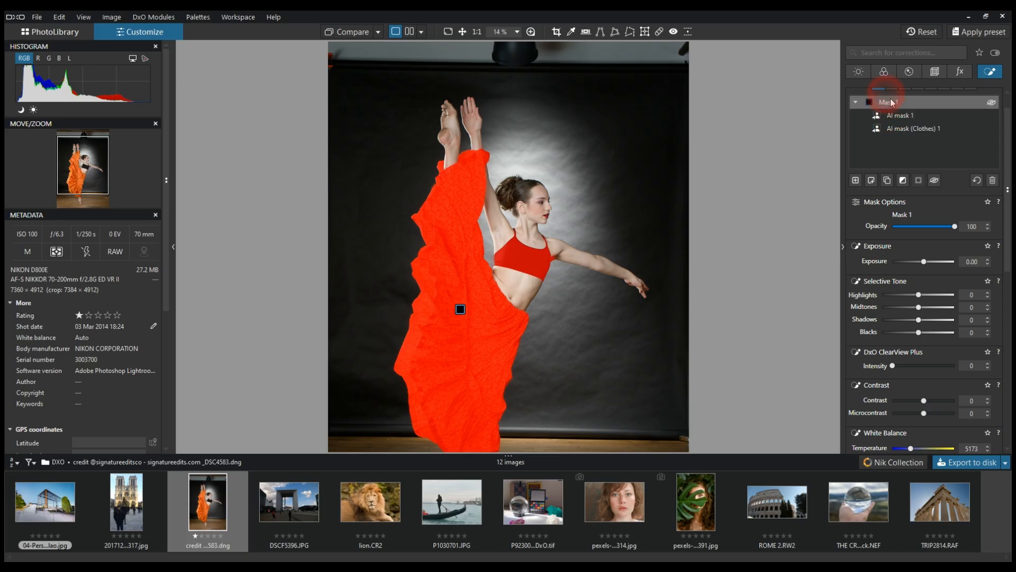
{"action": "type", "text": "CLOTHES"}
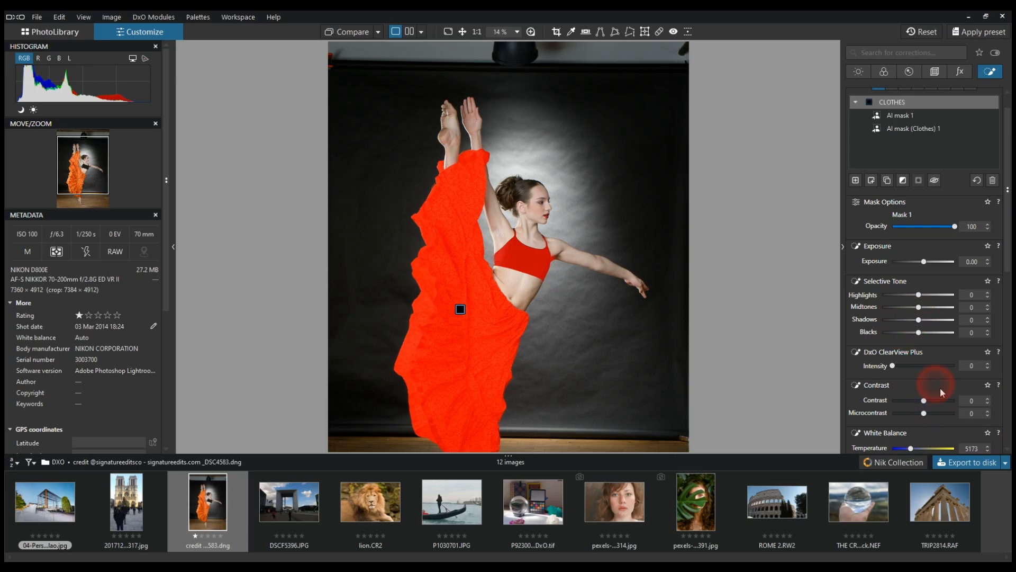
Step: Set the CLOTHES group's exposure to -0.24 and its white balance temperature to 5590
{"action": "scroll", "coordinate": [940, 392], "scroll_direction": "down", "scroll_amount": 1}
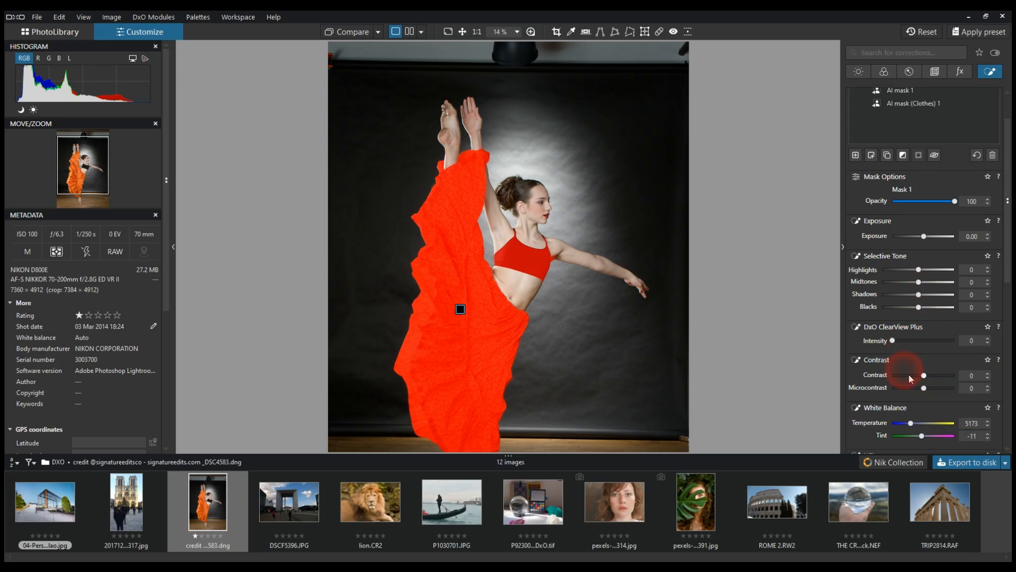
{"action": "left_click_drag", "start_coordinate": [924, 235], "coordinate": [912, 273]}
{"action": "scroll", "coordinate": [921, 239], "scroll_direction": "down", "scroll_amount": 6}
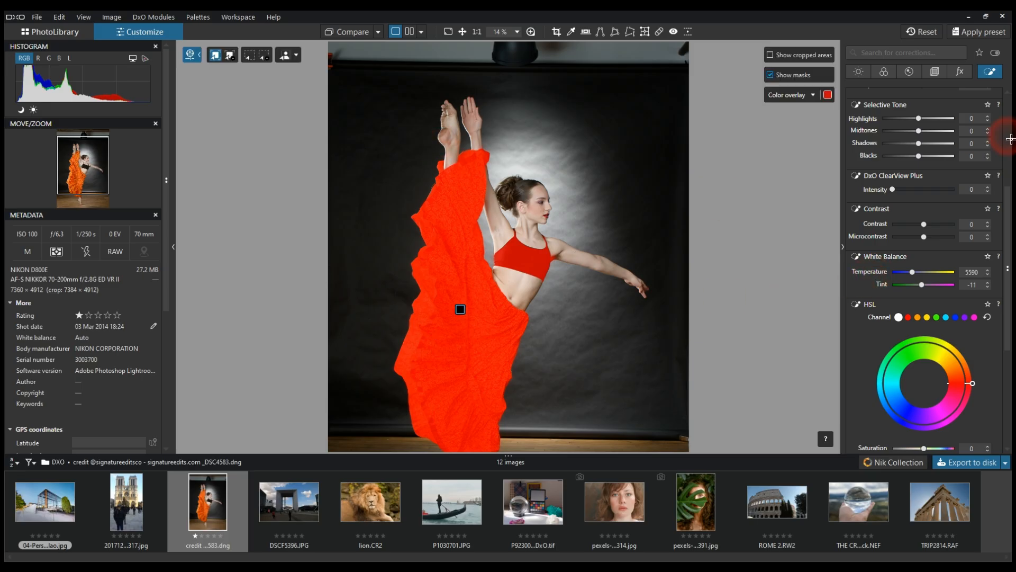
Step: Delete the CLOTHES mask group and create a predefined Subject AI mask covering the dancer
{"action": "scroll", "coordinate": [940, 221], "scroll_direction": "up", "scroll_amount": 5}
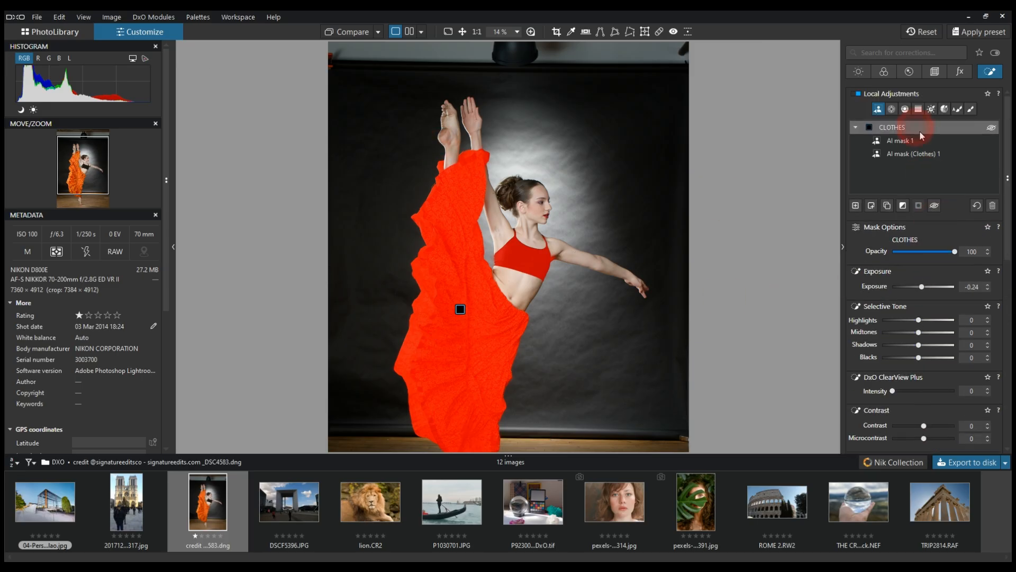
{"action": "left_click", "coordinate": [992, 206]}
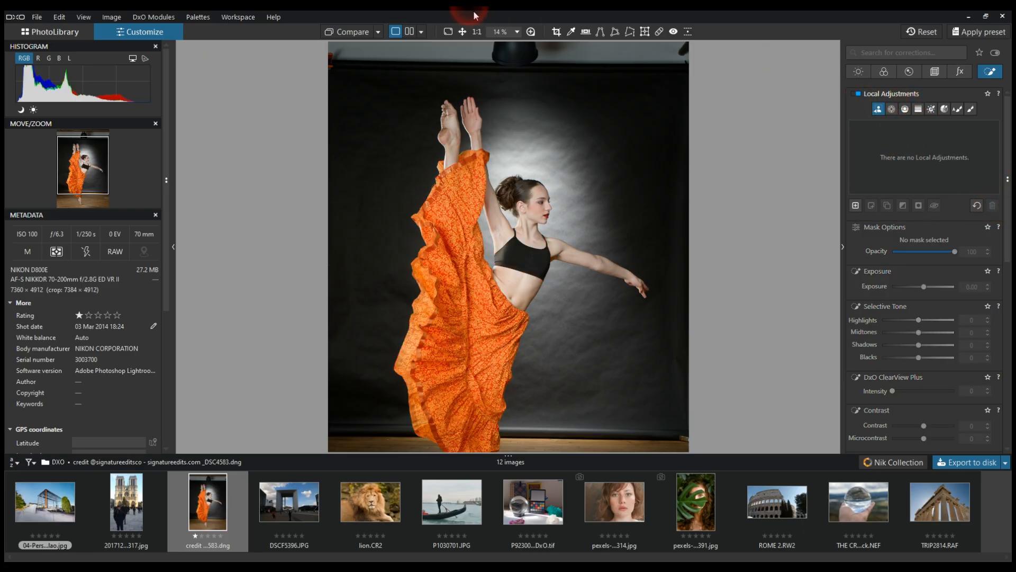
{"action": "mouse_move", "coordinate": [263, 56]}
{"action": "left_click", "coordinate": [290, 57]}
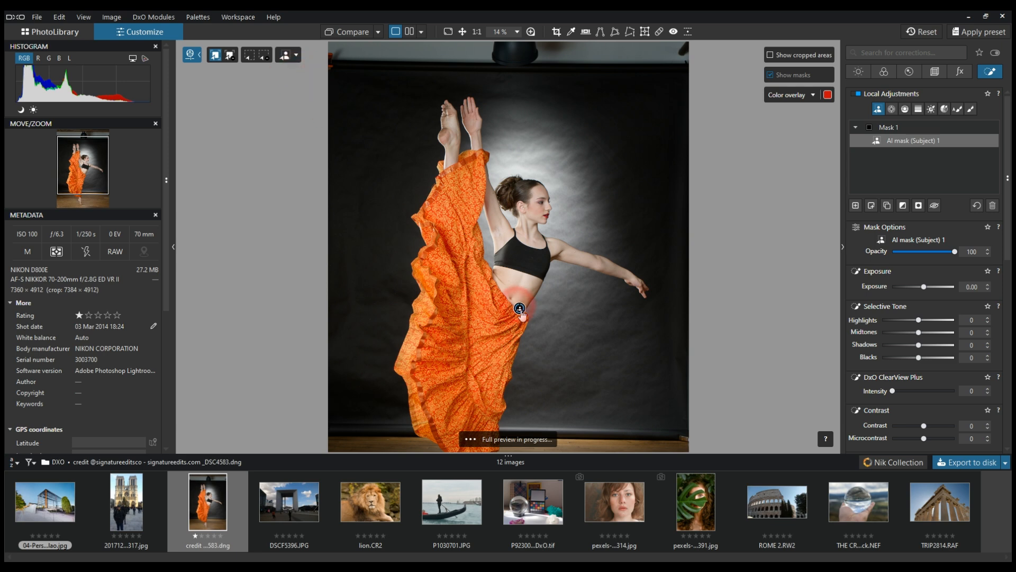
{"action": "left_click", "coordinate": [898, 160]}
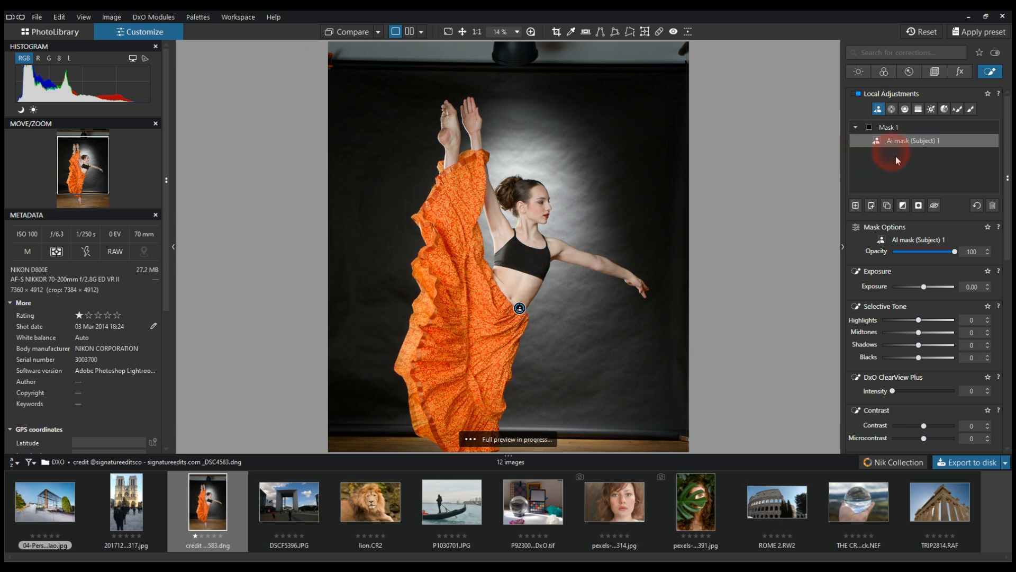
{"action": "left_click", "coordinate": [911, 142]}
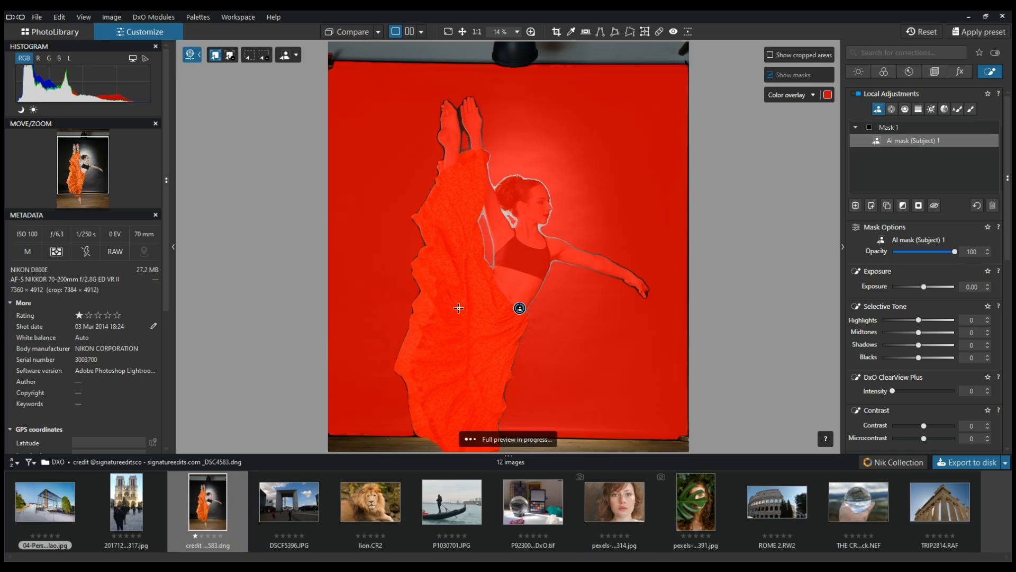
{"action": "left_click", "coordinate": [513, 309]}
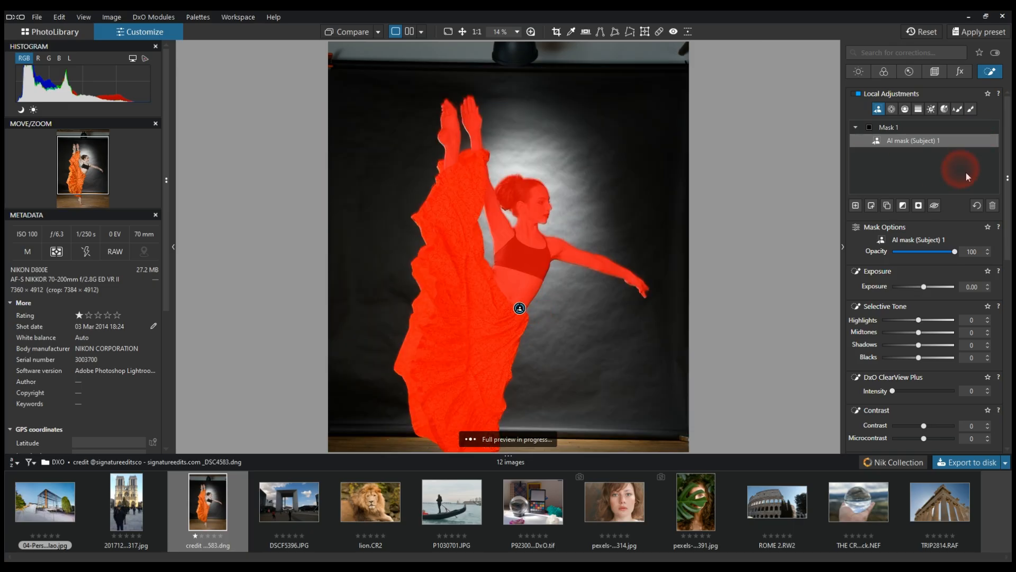
Step: Invert the dancer's Subject AI mask to select the background and check its edges around the skirt
{"action": "left_click", "coordinate": [902, 205]}
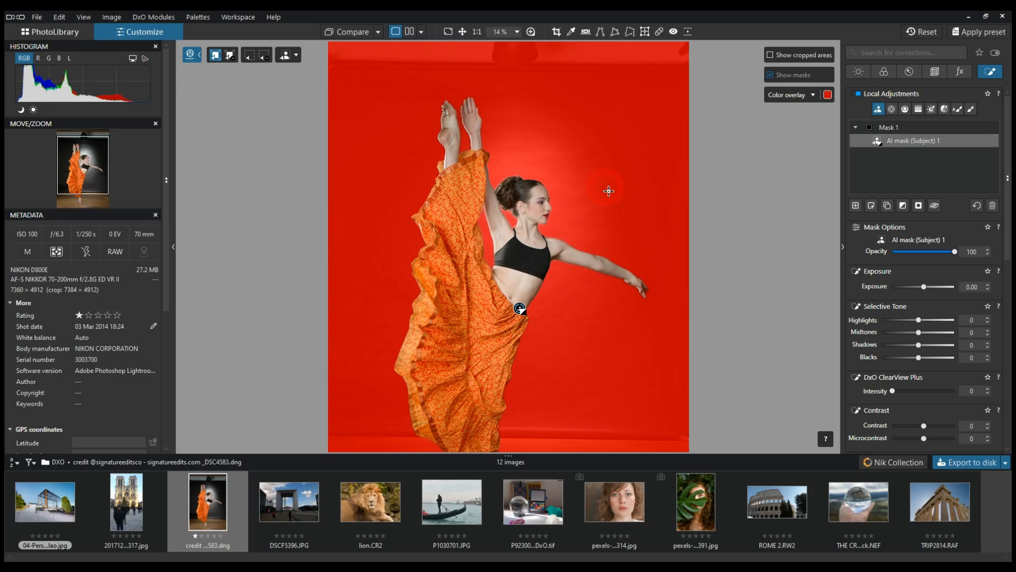
{"action": "scroll", "coordinate": [492, 376], "scroll_direction": "up", "scroll_amount": 3}
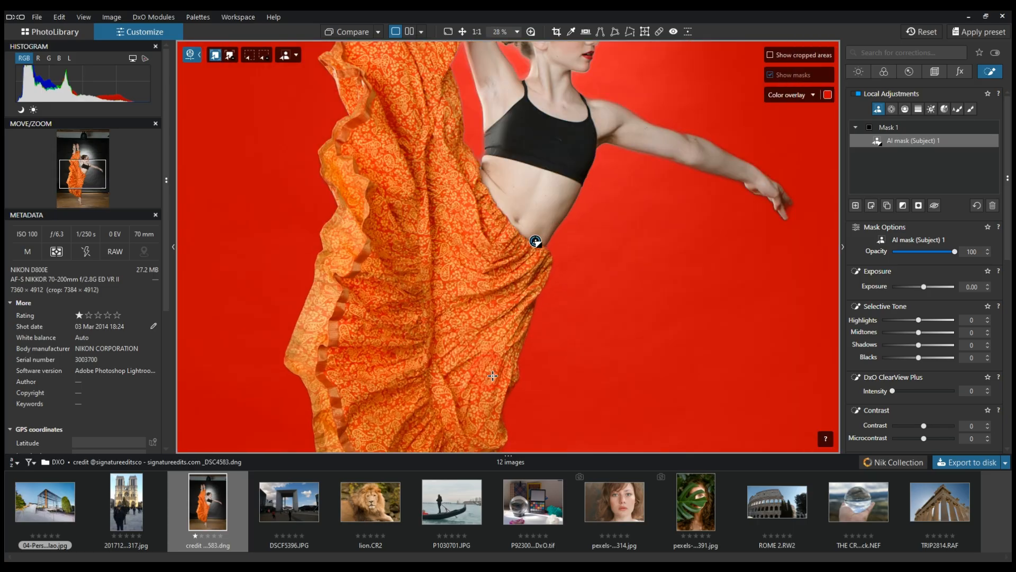
{"action": "scroll", "coordinate": [567, 135], "scroll_direction": "down", "scroll_amount": 4}
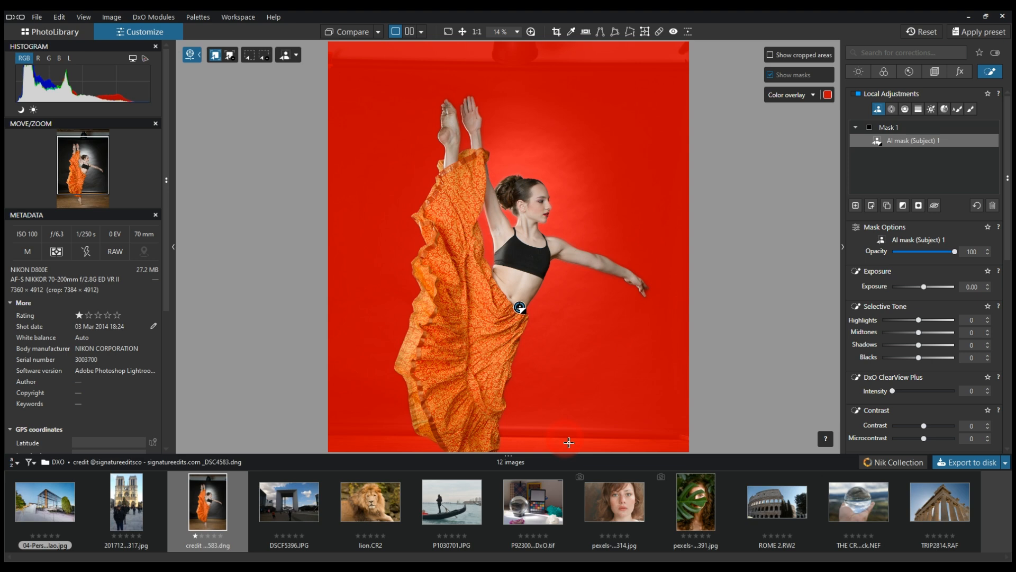
{"action": "scroll", "coordinate": [569, 443], "scroll_direction": "down", "scroll_amount": 1}
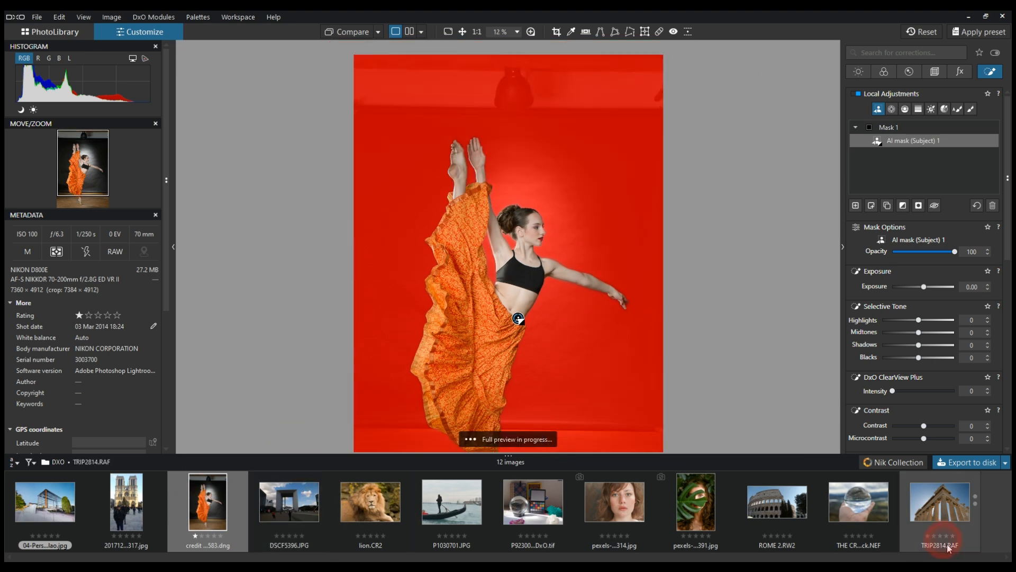
Step: Open ROME 2.RW2 and create a predefined Subject AI mask in its local adjustments
{"action": "left_click", "coordinate": [881, 556]}
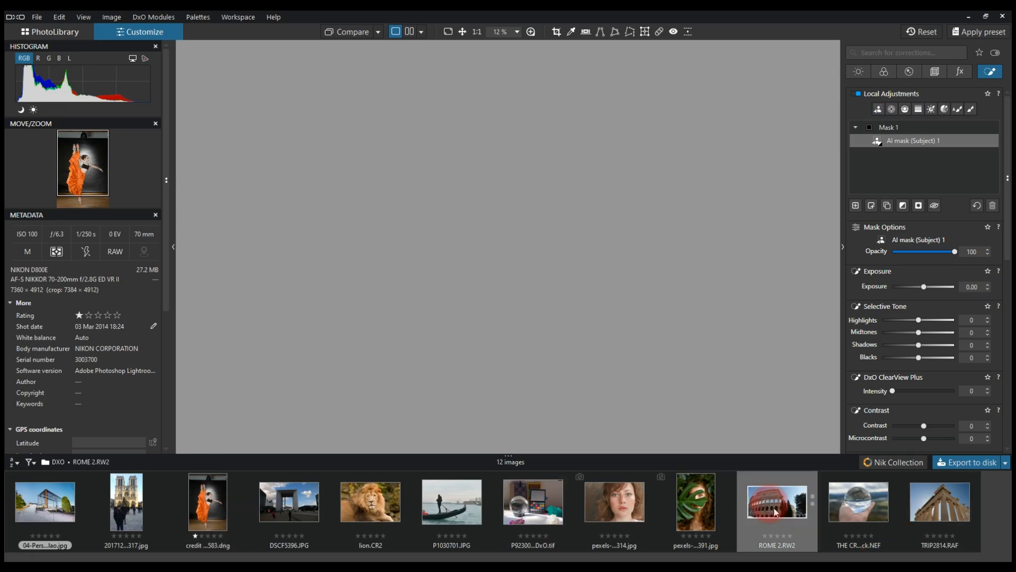
{"action": "scroll", "coordinate": [471, 281], "scroll_direction": "up", "scroll_amount": 3}
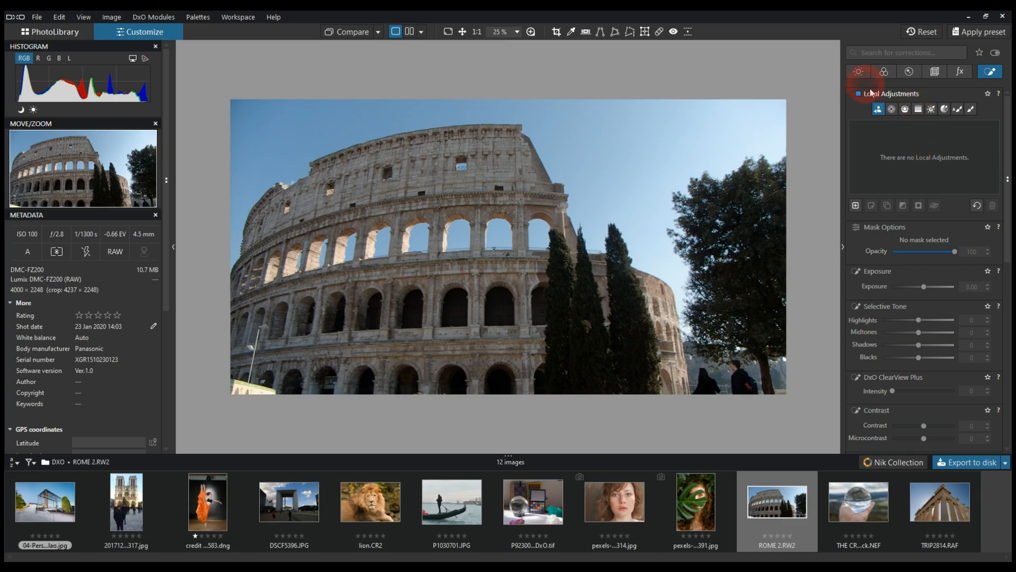
{"action": "left_click", "coordinate": [878, 109]}
{"action": "left_click", "coordinate": [214, 56]}
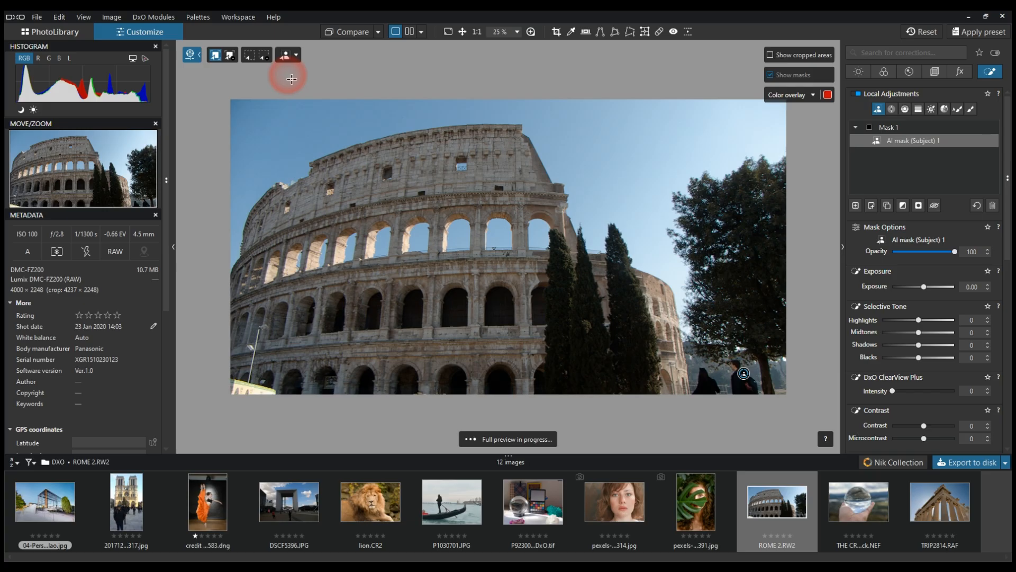
{"action": "left_click", "coordinate": [322, 102]}
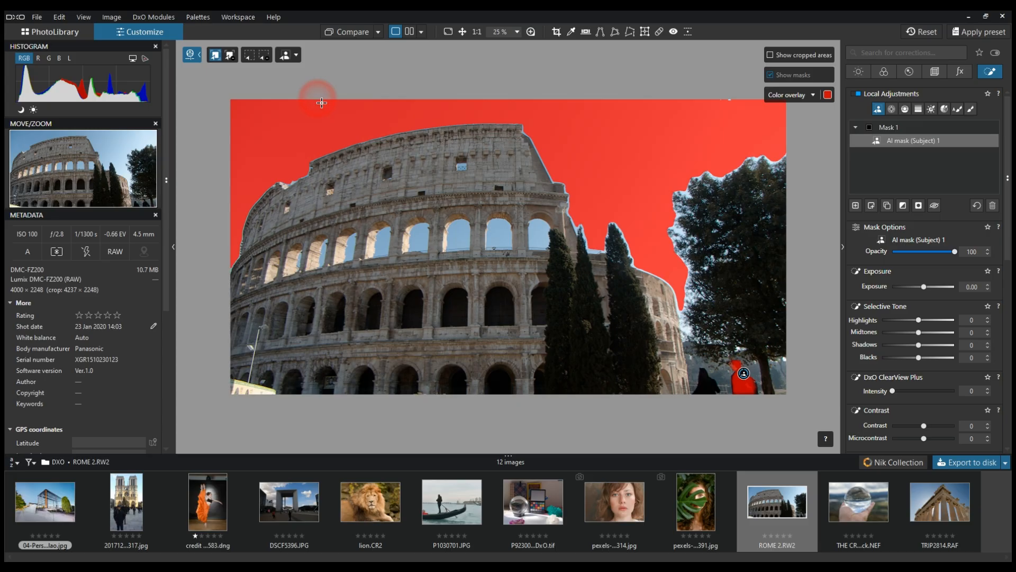
{"action": "left_click", "coordinate": [907, 146]}
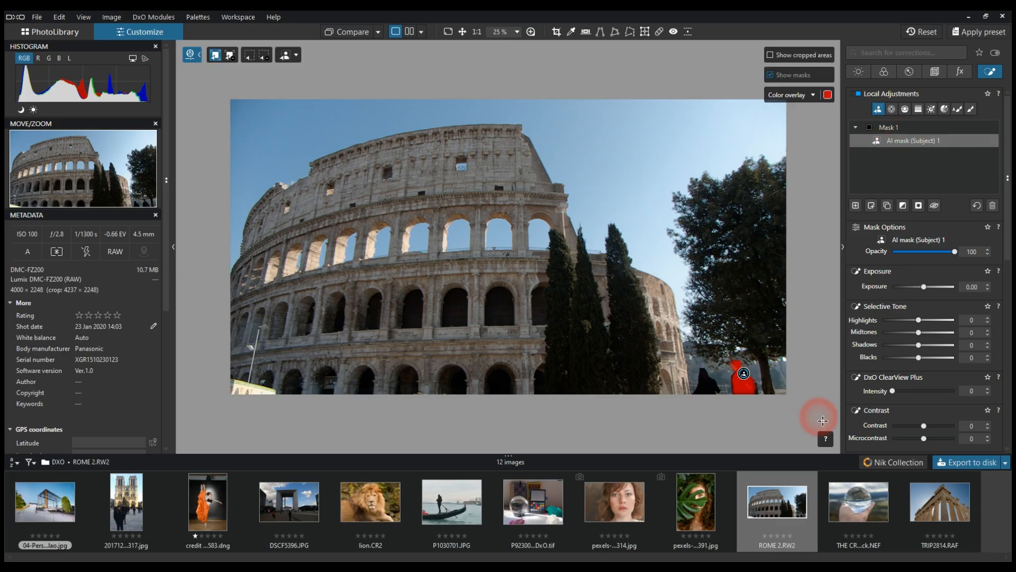
Step: Subtract the man beneath the large tree from Mask 1 with a subtractive AI mask
{"action": "scroll", "coordinate": [772, 377], "scroll_direction": "up", "scroll_amount": 4}
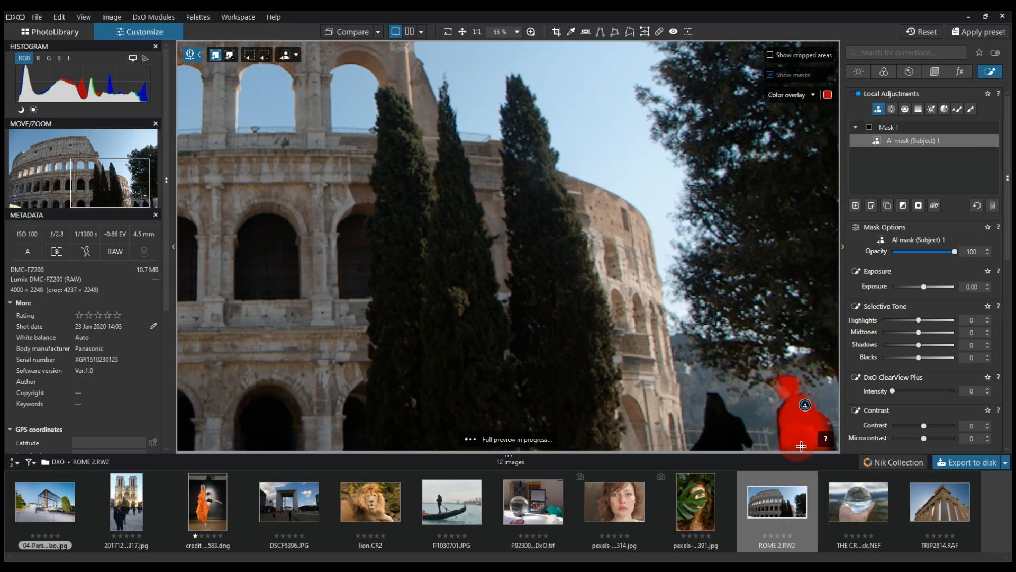
{"action": "scroll", "coordinate": [809, 431], "scroll_direction": "up", "scroll_amount": 1}
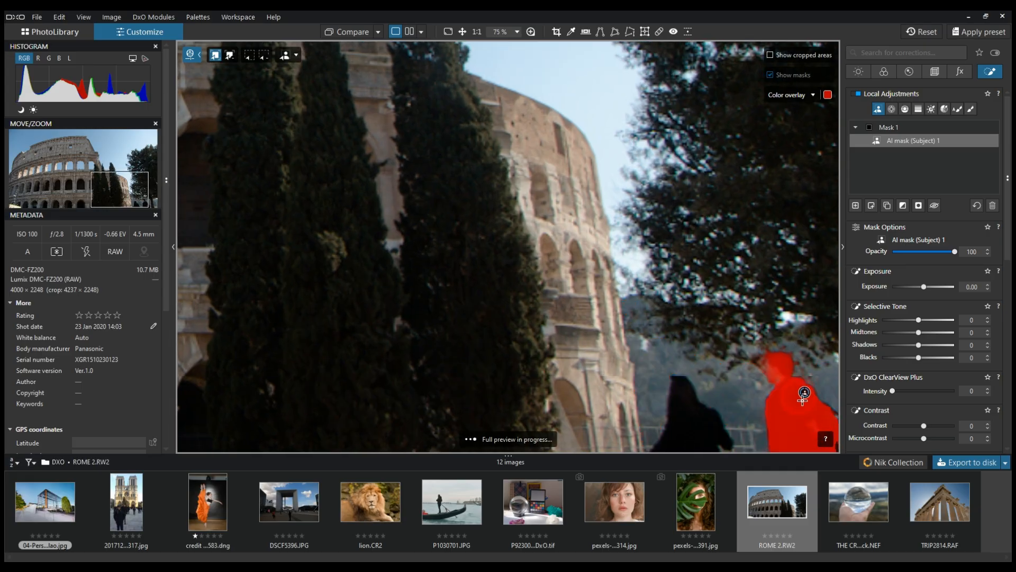
{"action": "scroll", "coordinate": [801, 400], "scroll_direction": "down", "scroll_amount": 3}
{"action": "left_click", "coordinate": [413, 187]}
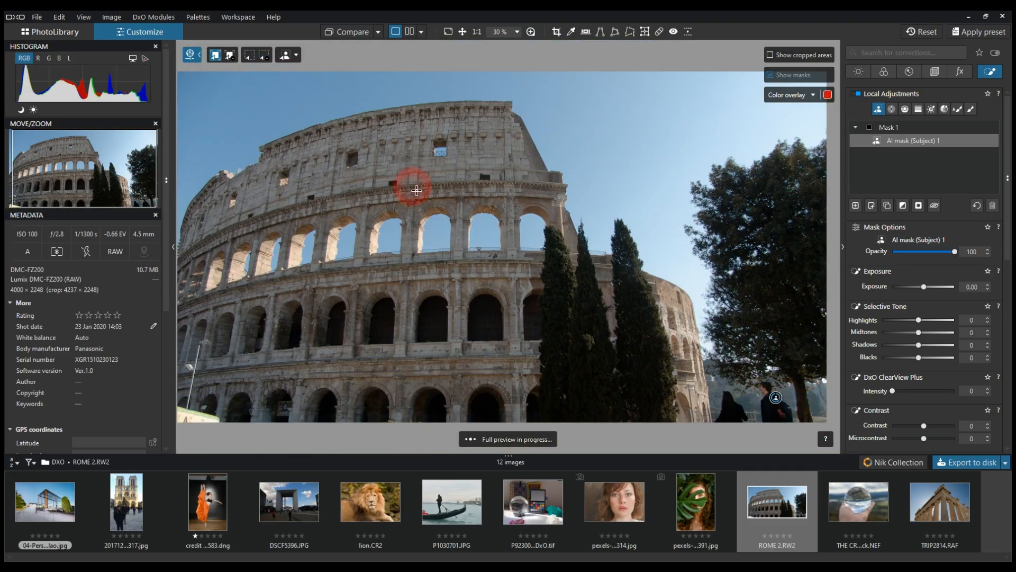
{"action": "left_click", "coordinate": [229, 57]}
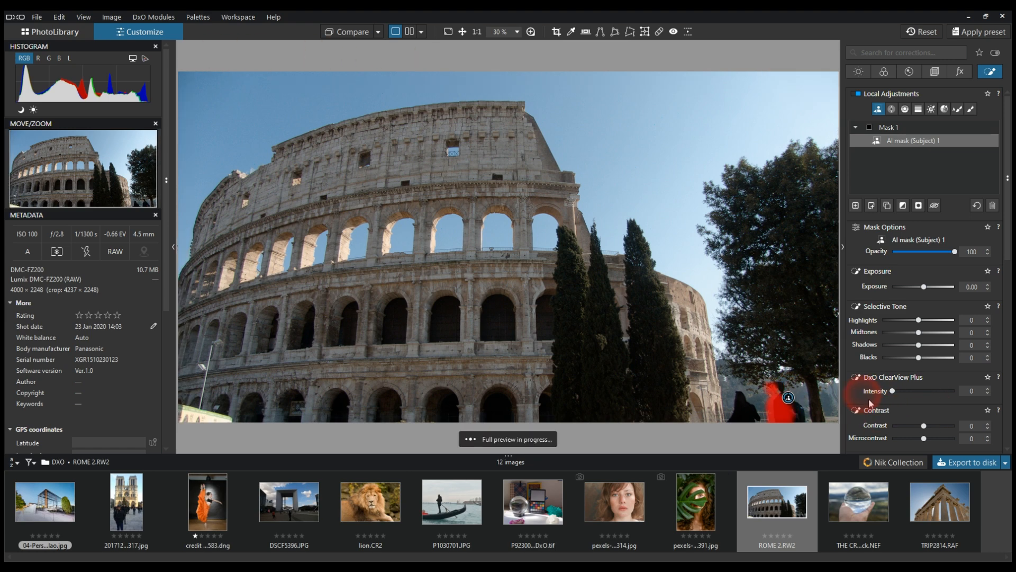
{"action": "left_click", "coordinate": [784, 411]}
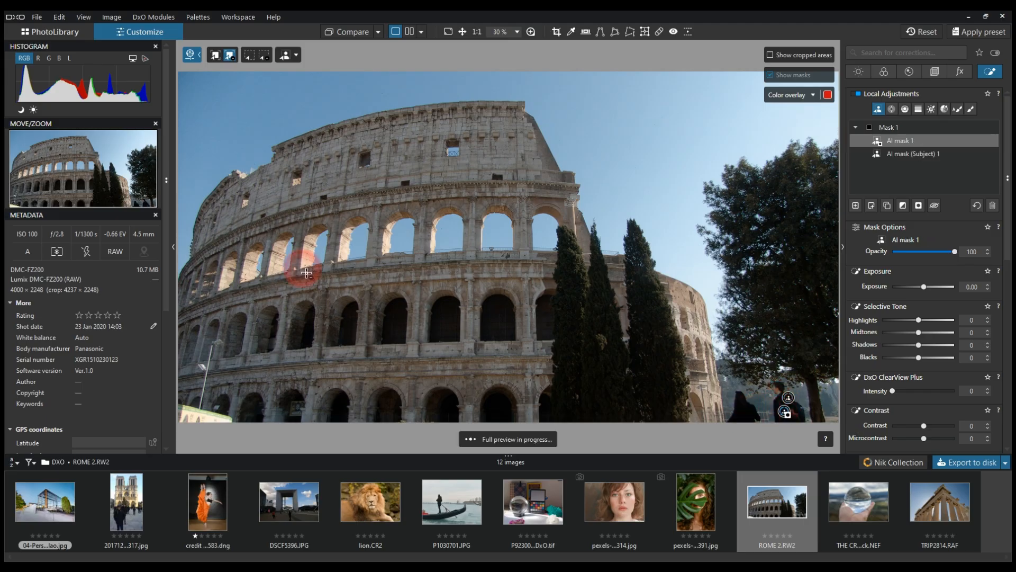
Step: Add an AI mask of the whole Colosseum to Mask 1 and inspect its coverage around the arches
{"action": "left_click", "coordinate": [221, 58]}
{"action": "left_click", "coordinate": [408, 159]}
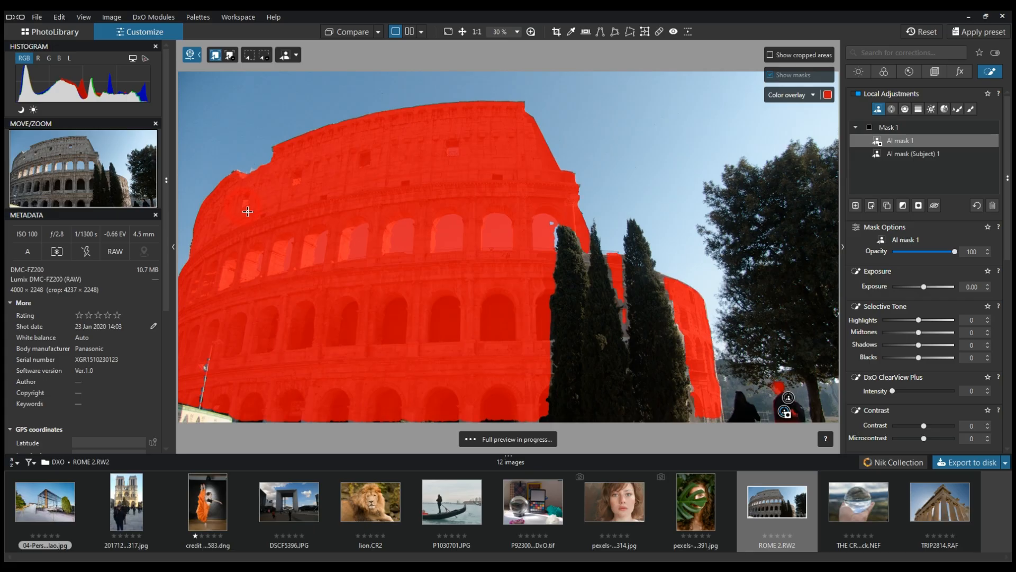
{"action": "left_click", "coordinate": [248, 212]}
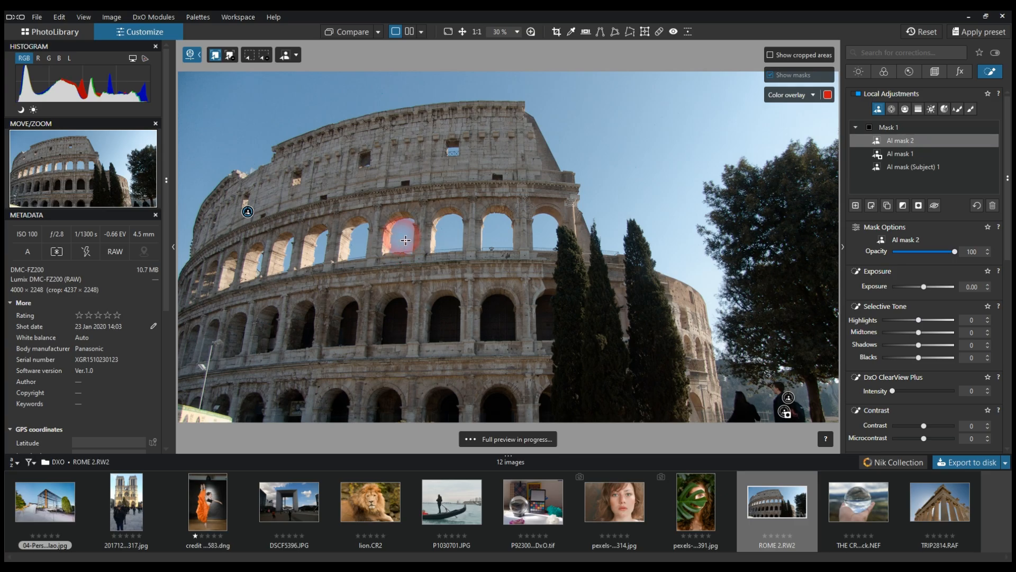
{"action": "scroll", "coordinate": [407, 240], "scroll_direction": "up", "scroll_amount": 2}
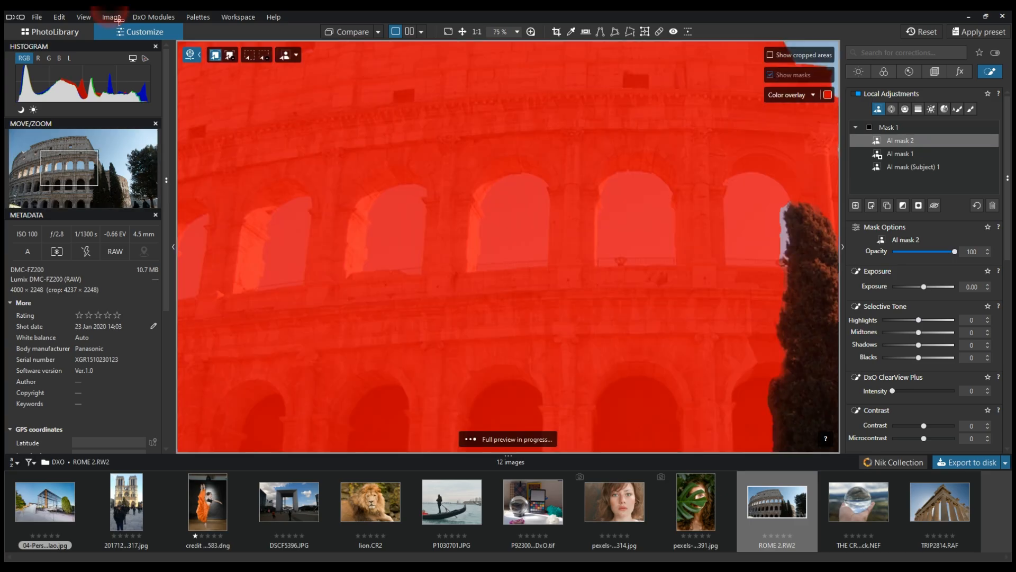
Step: Try to subtract the sky inside a middle upper arch from Mask 1 with a subtractive AI mask
{"action": "left_click", "coordinate": [229, 55]}
{"action": "left_click", "coordinate": [389, 238]}
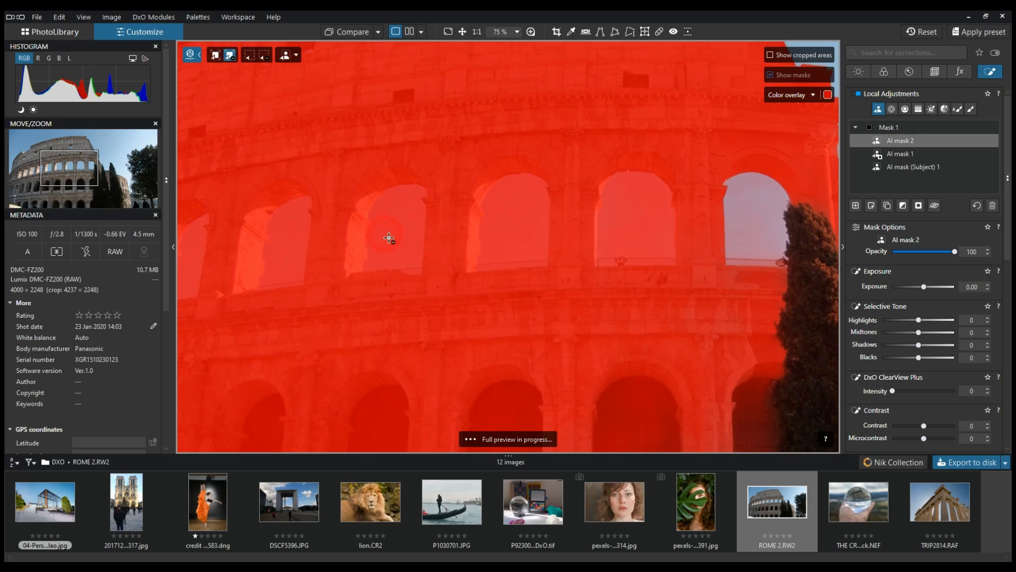
{"action": "left_click", "coordinate": [386, 231]}
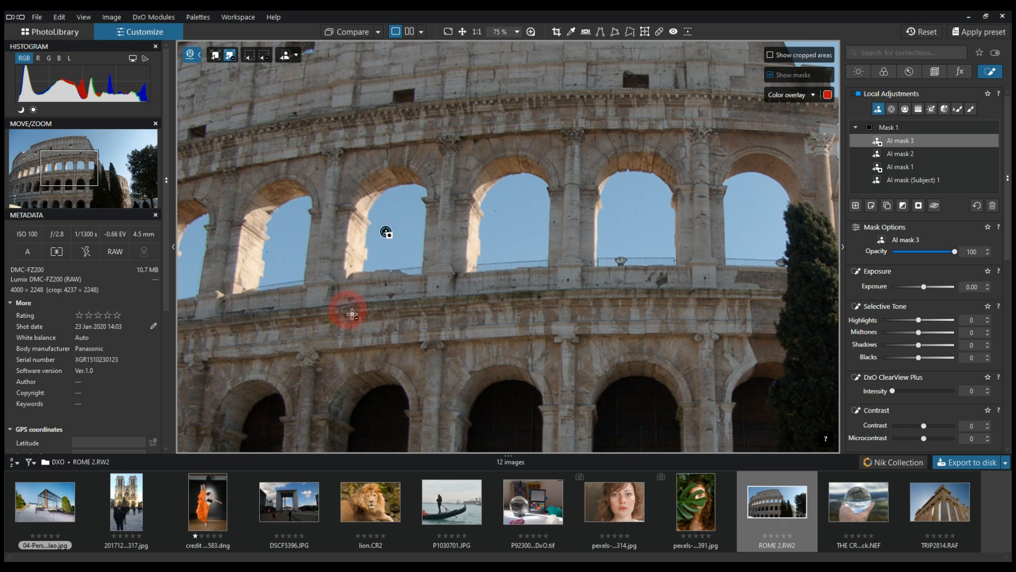
{"action": "scroll", "coordinate": [344, 310], "scroll_direction": "down", "scroll_amount": 2}
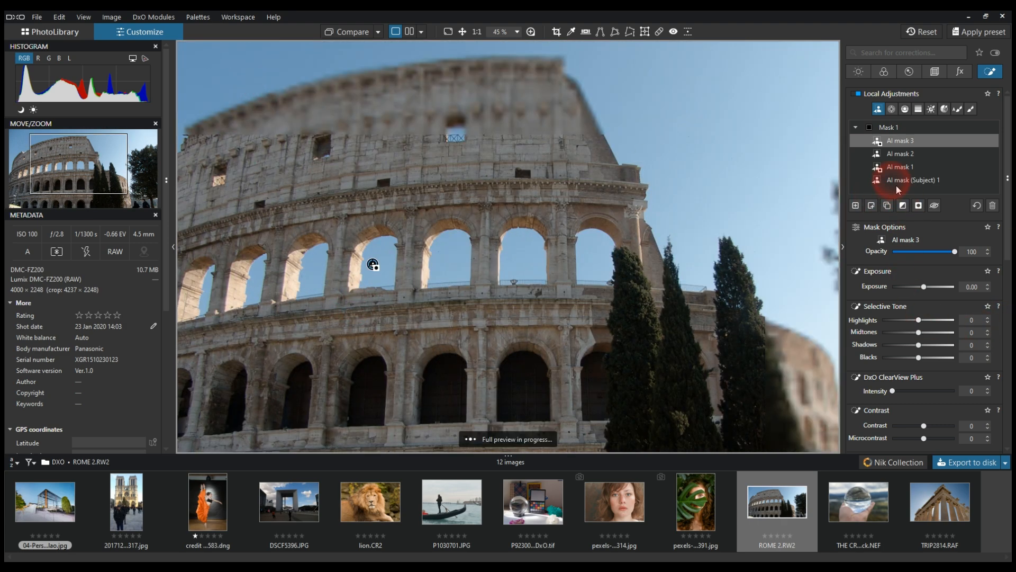
Step: Try subtracting the open sky and five more arch openings with subtractive AI masks placed above AI mask 1, and examine the mask order
{"action": "left_click", "coordinate": [903, 171]}
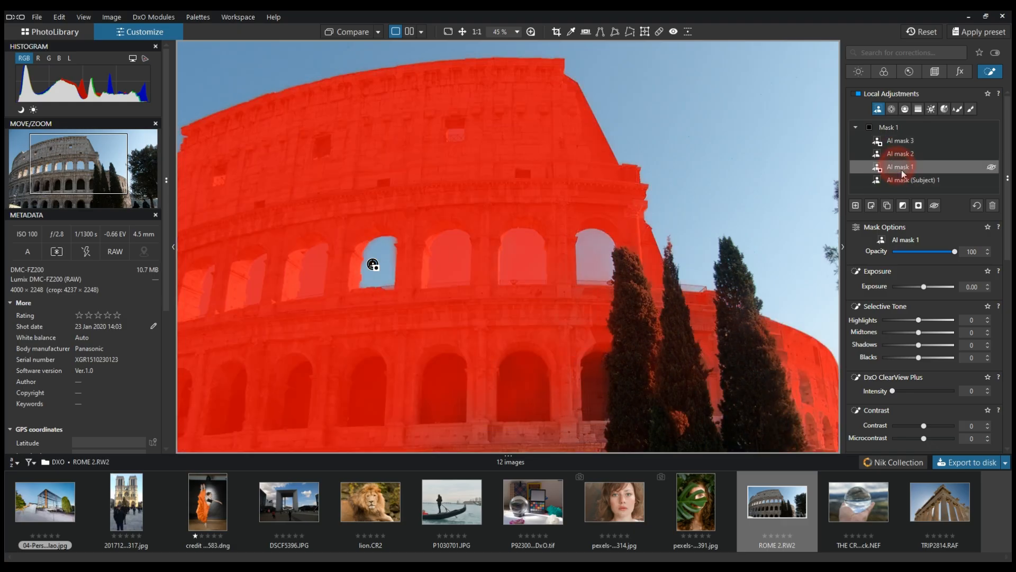
{"action": "left_click", "coordinate": [522, 254]}
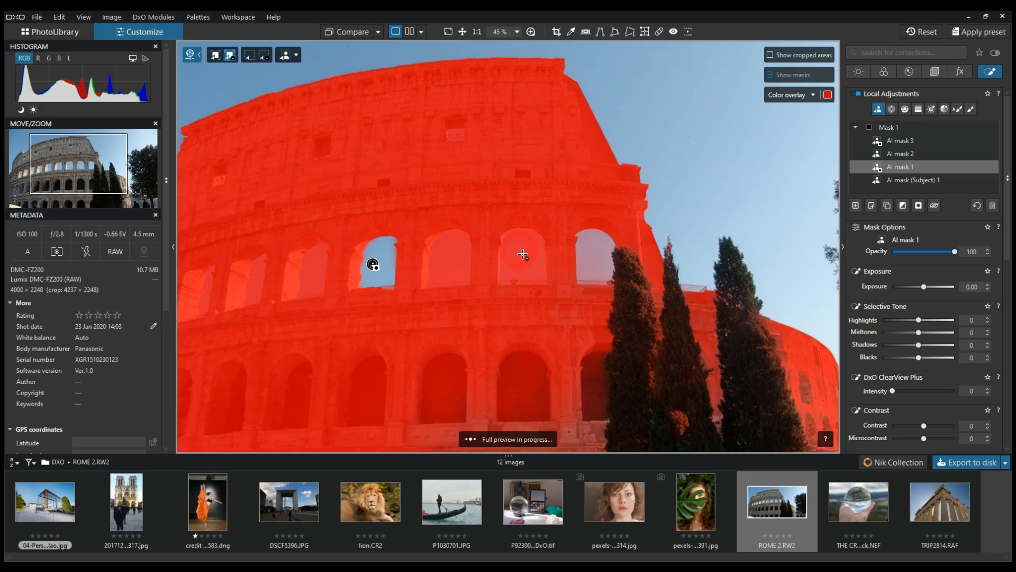
{"action": "left_click", "coordinate": [679, 150]}
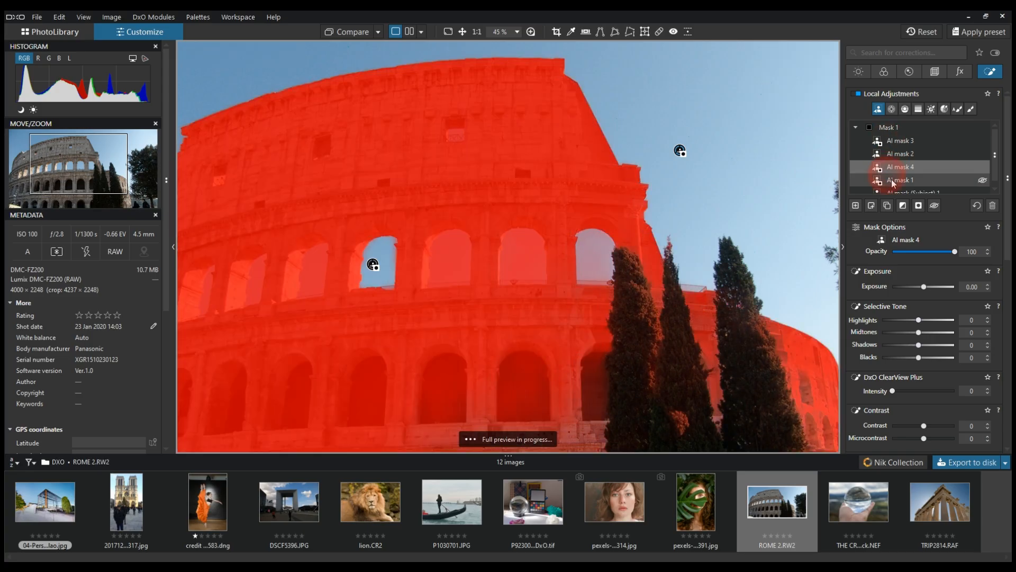
{"action": "left_click", "coordinate": [527, 258]}
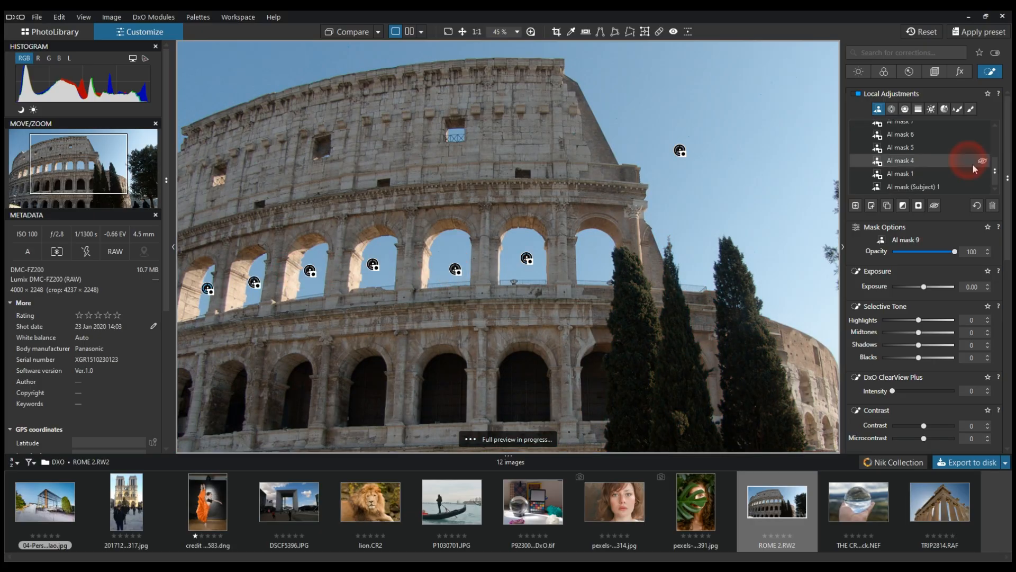
{"action": "scroll", "coordinate": [942, 157], "scroll_direction": "up", "scroll_amount": 3}
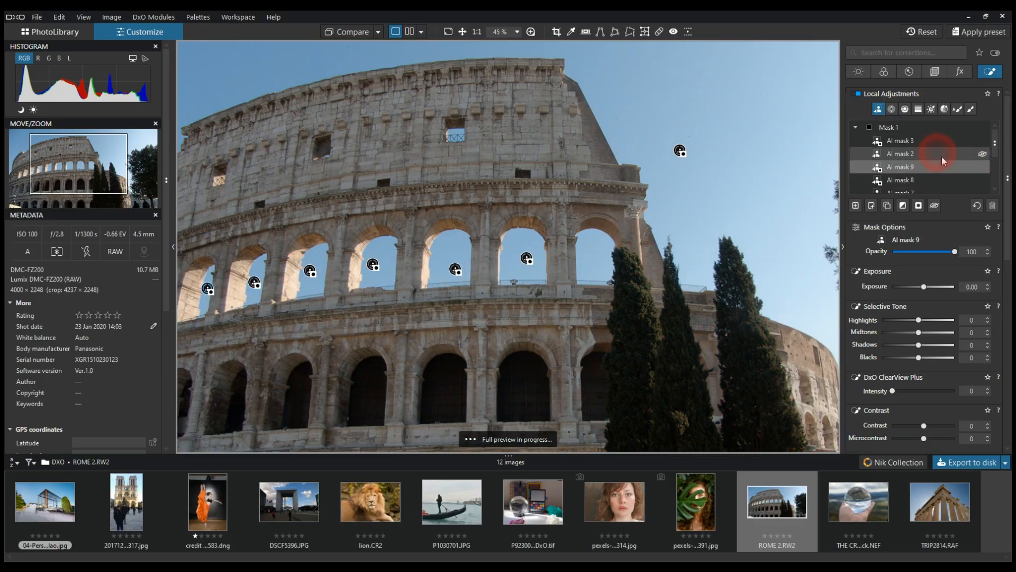
{"action": "scroll", "coordinate": [941, 156], "scroll_direction": "down", "scroll_amount": 3}
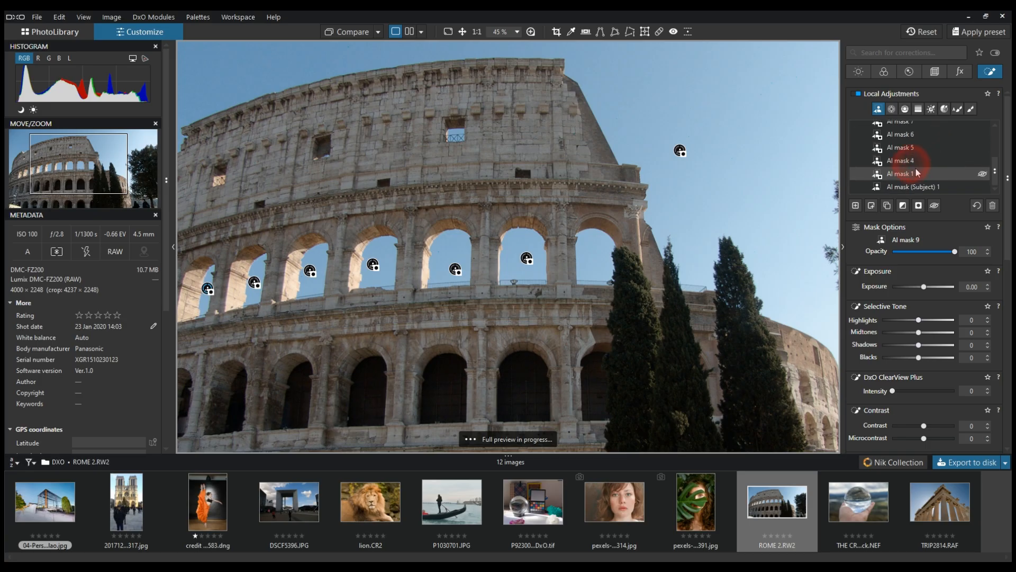
{"action": "mouse_move", "coordinate": [917, 173]}
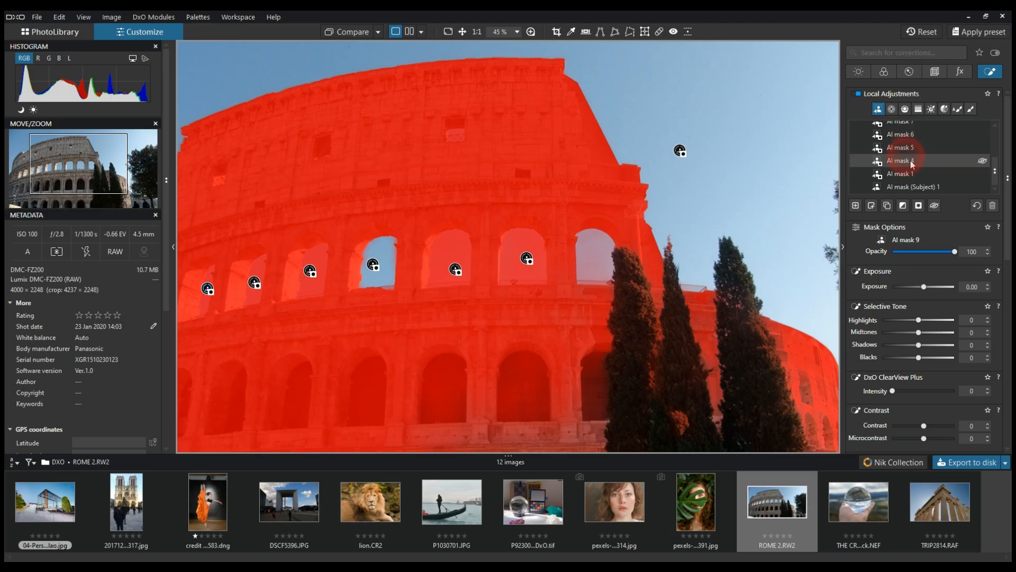
{"action": "left_click", "coordinate": [527, 260]}
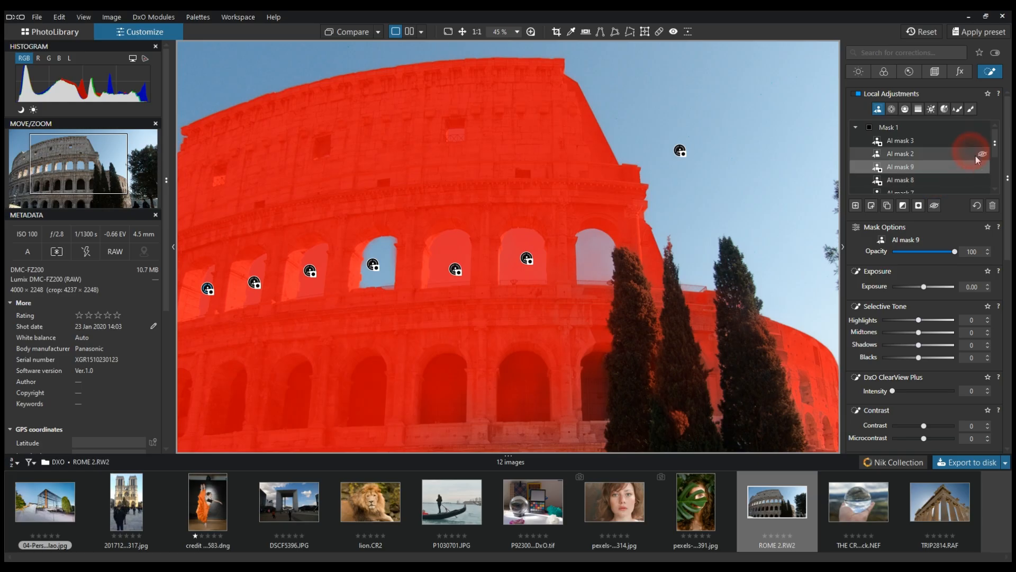
Step: Reset all local adjustments on the Colosseum photo and create a new AI mask of the whole building
{"action": "left_click", "coordinate": [993, 206]}
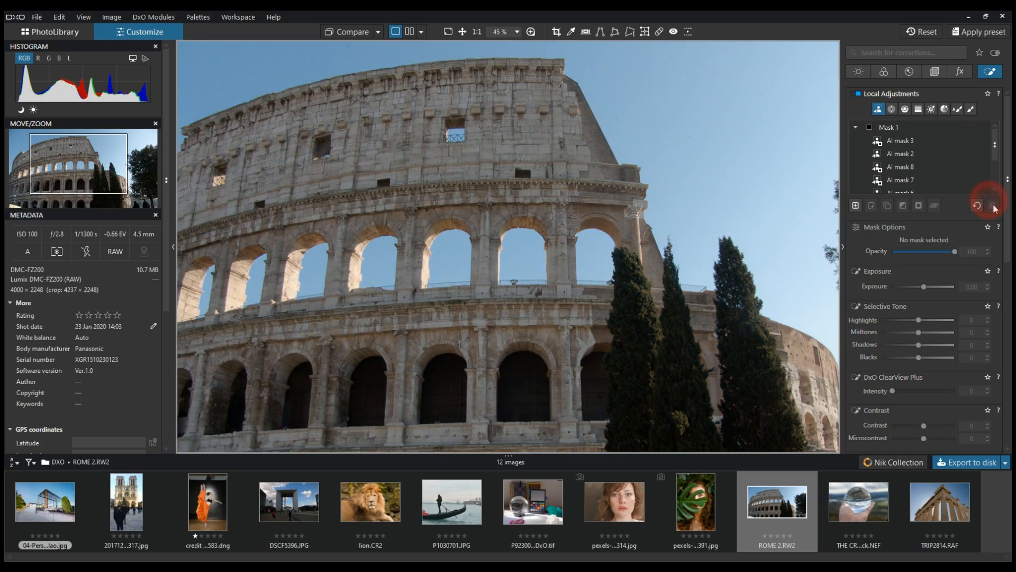
{"action": "left_click", "coordinate": [977, 206]}
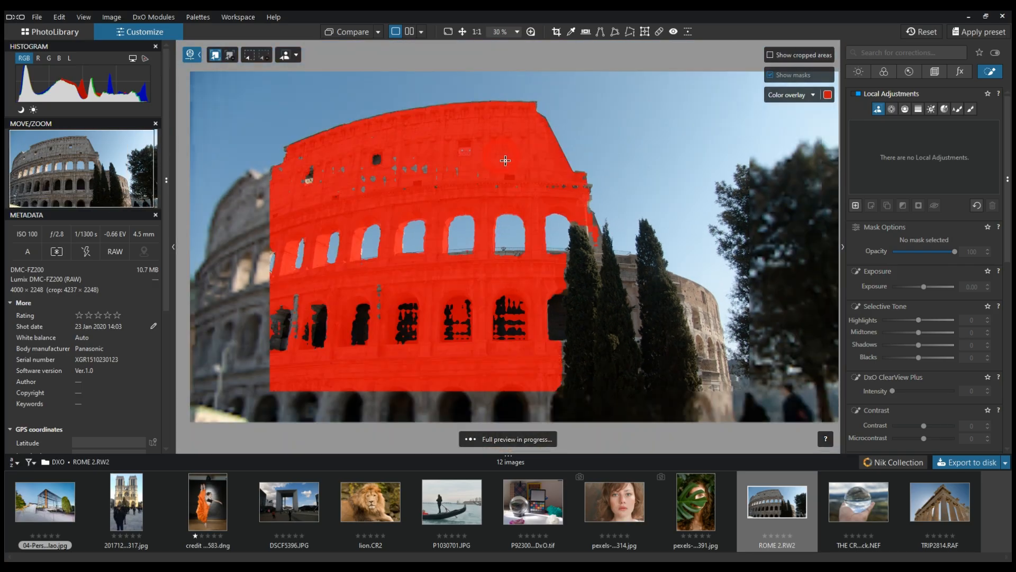
{"action": "scroll", "coordinate": [492, 169], "scroll_direction": "down", "scroll_amount": 2}
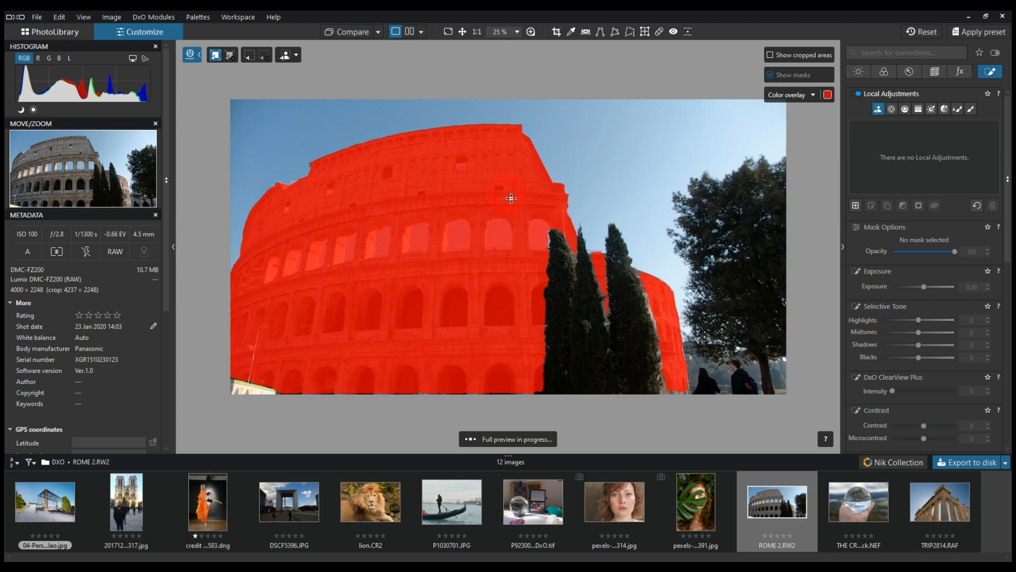
{"action": "left_click", "coordinate": [511, 199]}
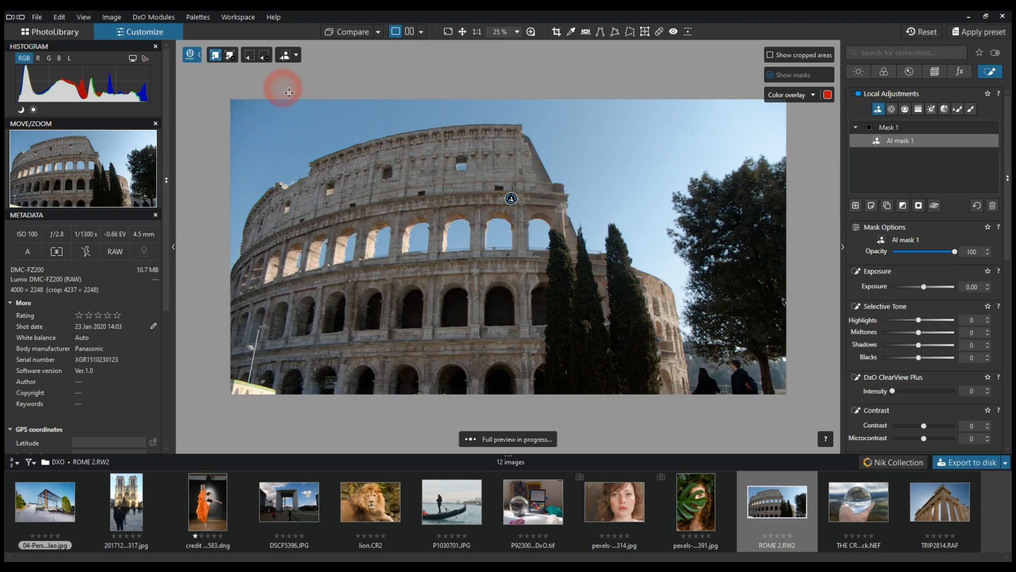
Step: Activate AI mask subtraction and rename the Colosseum's AI mask as STUCTURE
{"action": "left_click", "coordinate": [230, 56]}
{"action": "left_click", "coordinate": [229, 55]}
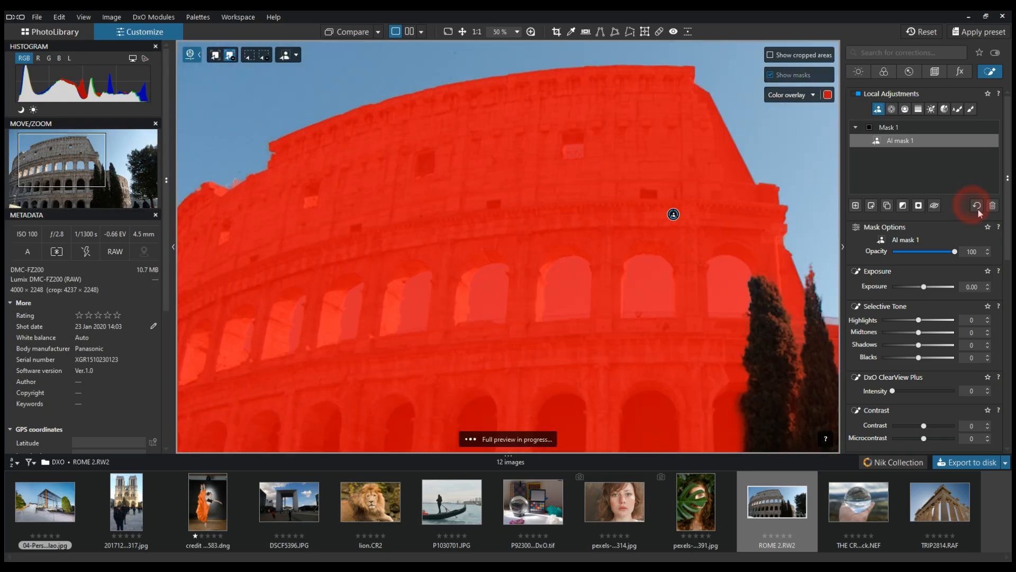
{"action": "left_click", "coordinate": [901, 141]}
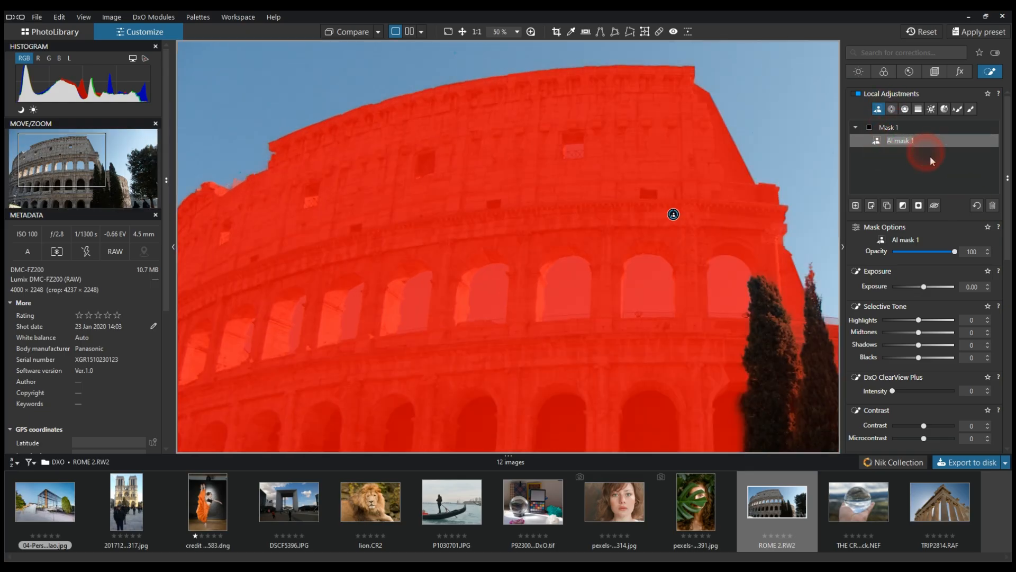
{"action": "type", "text": "STUCTURE"}
{"action": "key", "text": "Return"}
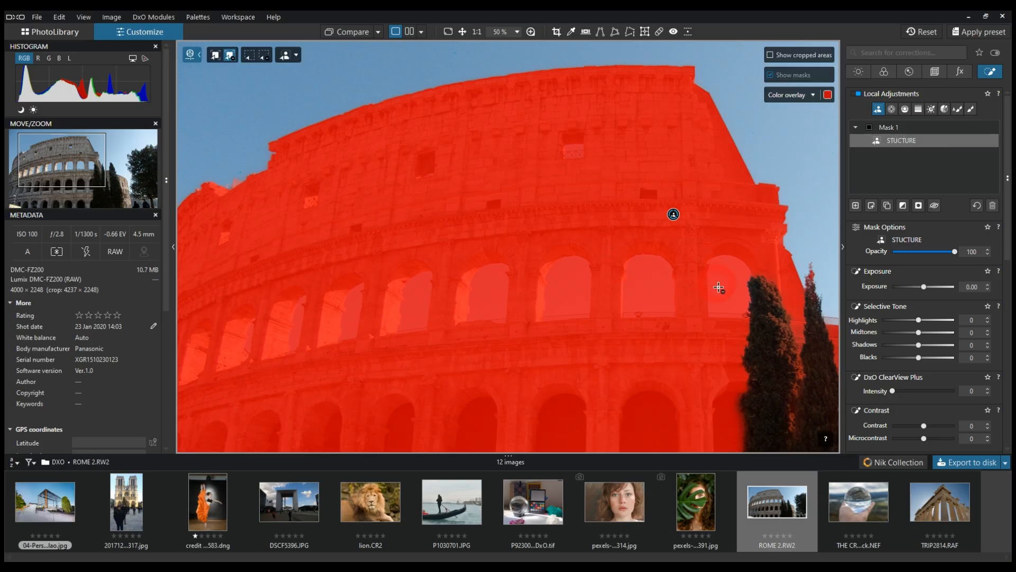
Step: Subtract the sky inside seven upper arches from the Colosseum mask with separate subtractive AI masks, and check the mask order and coverage
{"action": "left_click", "coordinate": [726, 291], "text": "alt"}
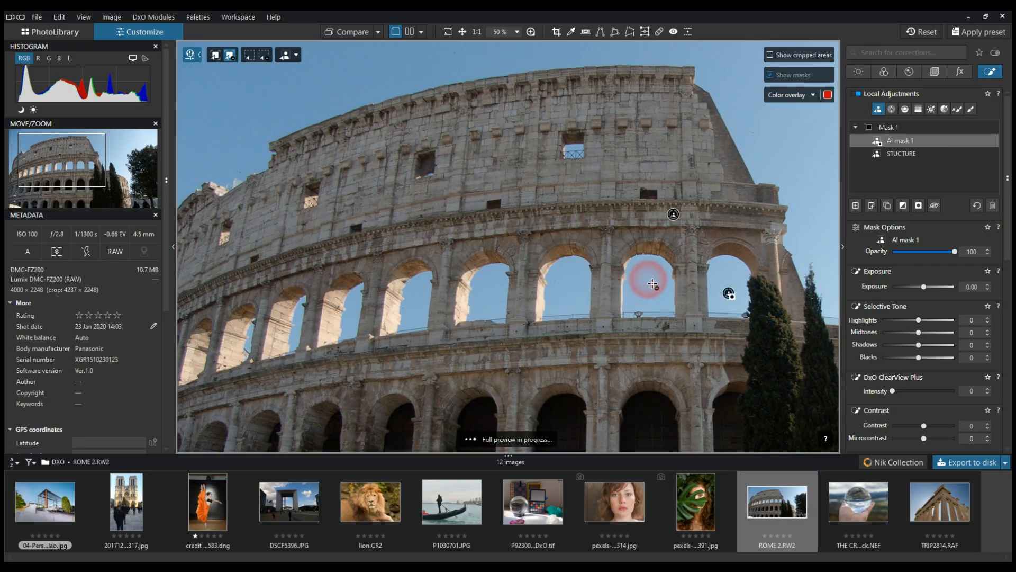
{"action": "left_click", "coordinate": [652, 283], "text": "alt"}
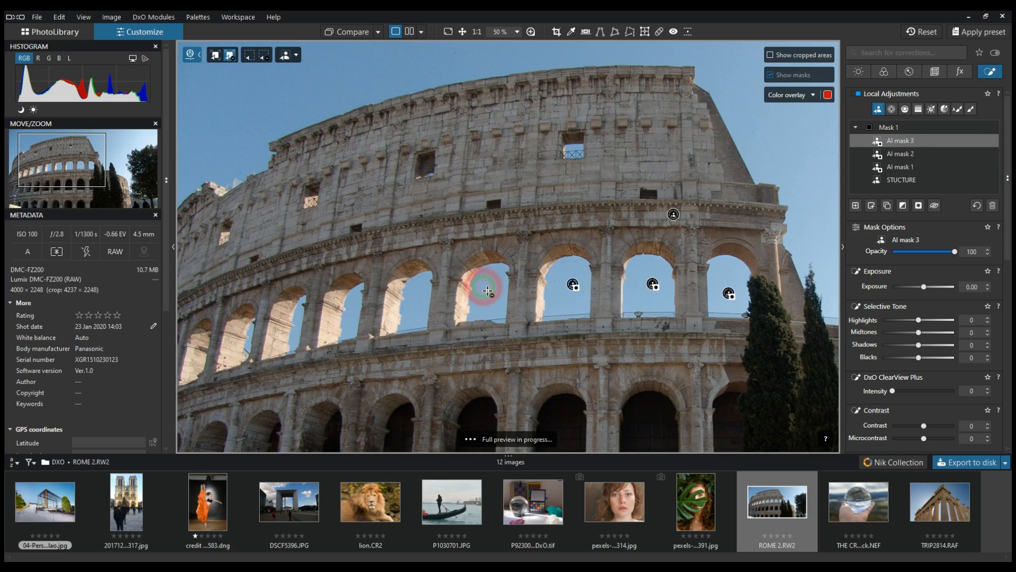
{"action": "left_click", "coordinate": [486, 291]}
{"action": "left_click", "coordinate": [417, 305]}
{"action": "left_click", "coordinate": [352, 308]}
{"action": "left_click", "coordinate": [295, 329]}
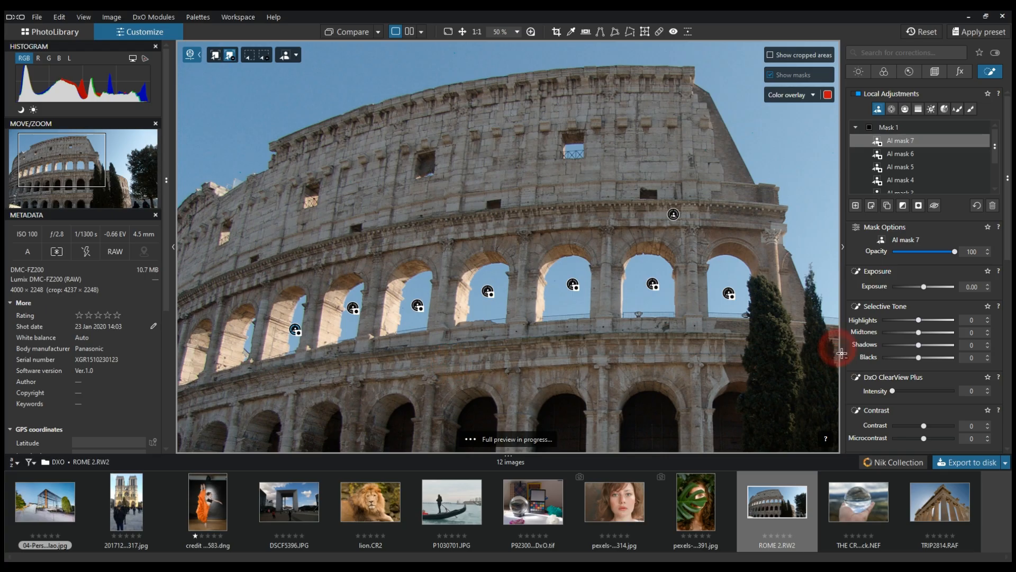
{"action": "scroll", "coordinate": [928, 164], "scroll_direction": "down", "scroll_amount": 3}
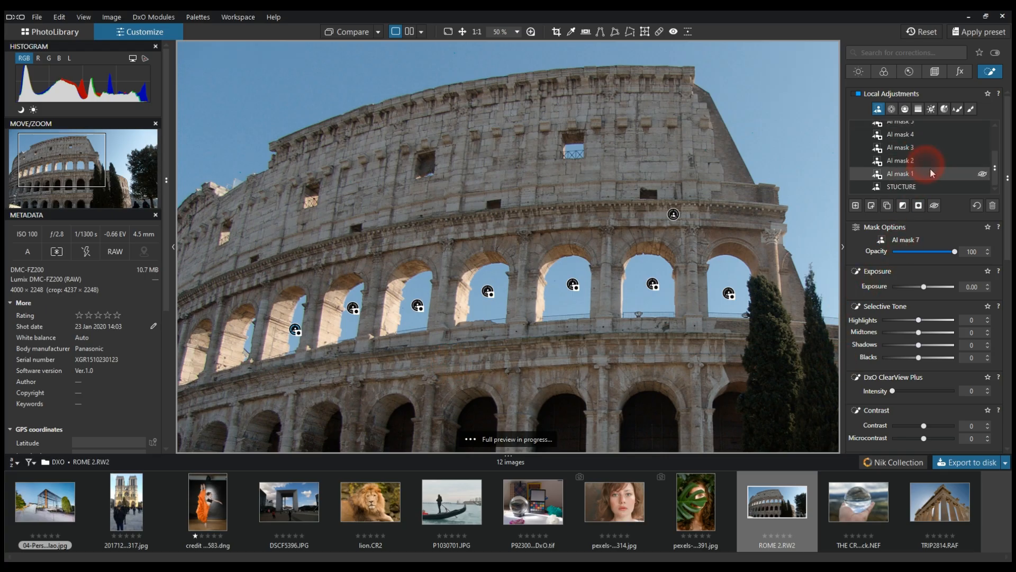
{"action": "left_click", "coordinate": [906, 188]}
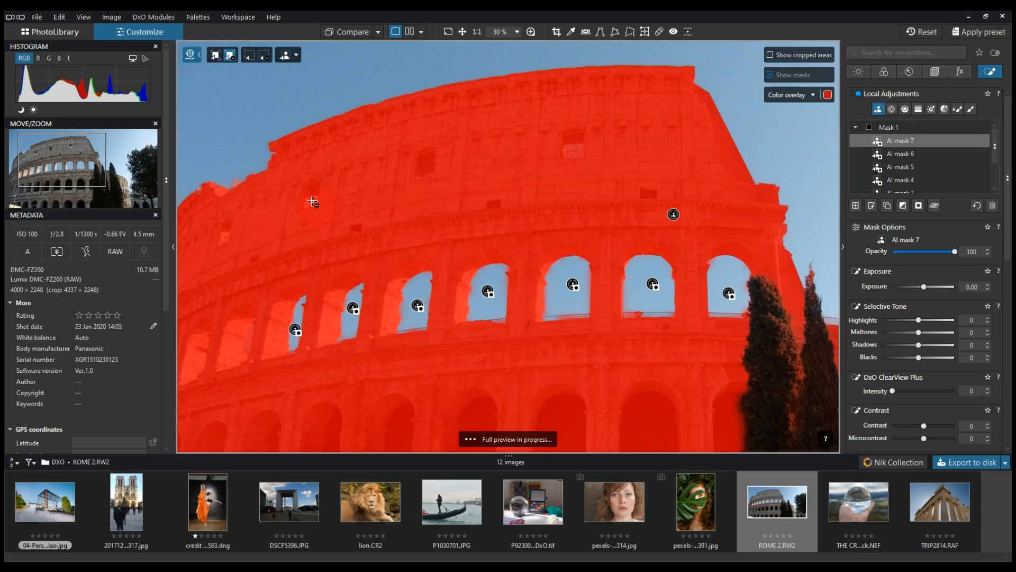
{"action": "left_click", "coordinate": [422, 305]}
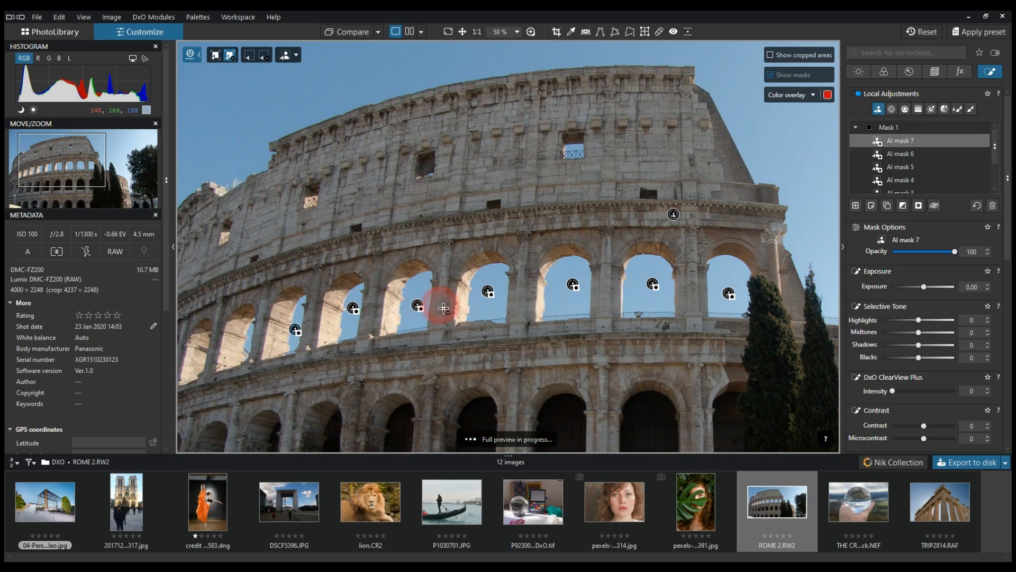
Step: Open the crystal ball photo and mask the glass ball with a rectangular AI selection drawn around it
{"action": "left_click", "coordinate": [849, 513]}
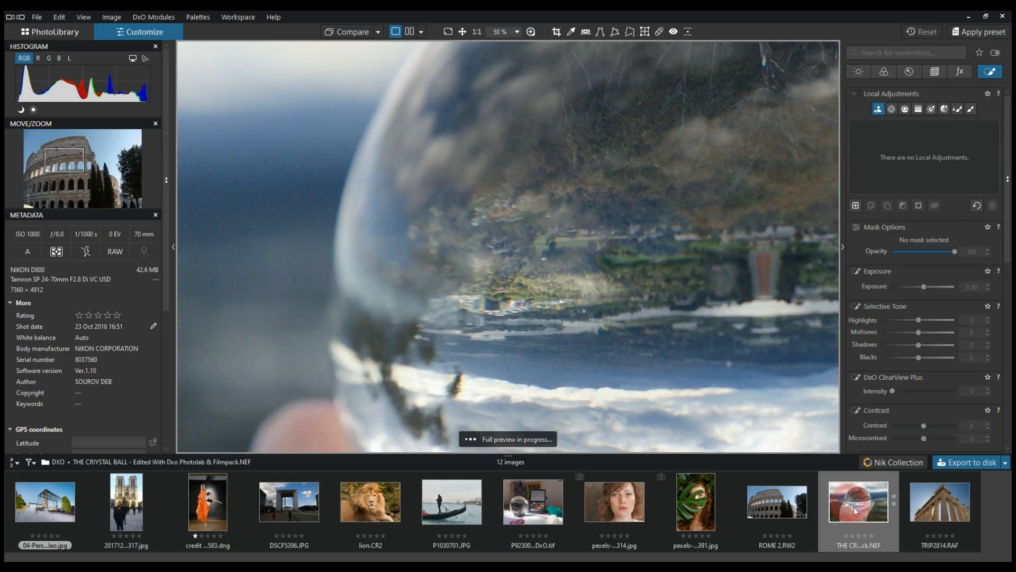
{"action": "scroll", "coordinate": [700, 352], "scroll_direction": "down", "scroll_amount": 3}
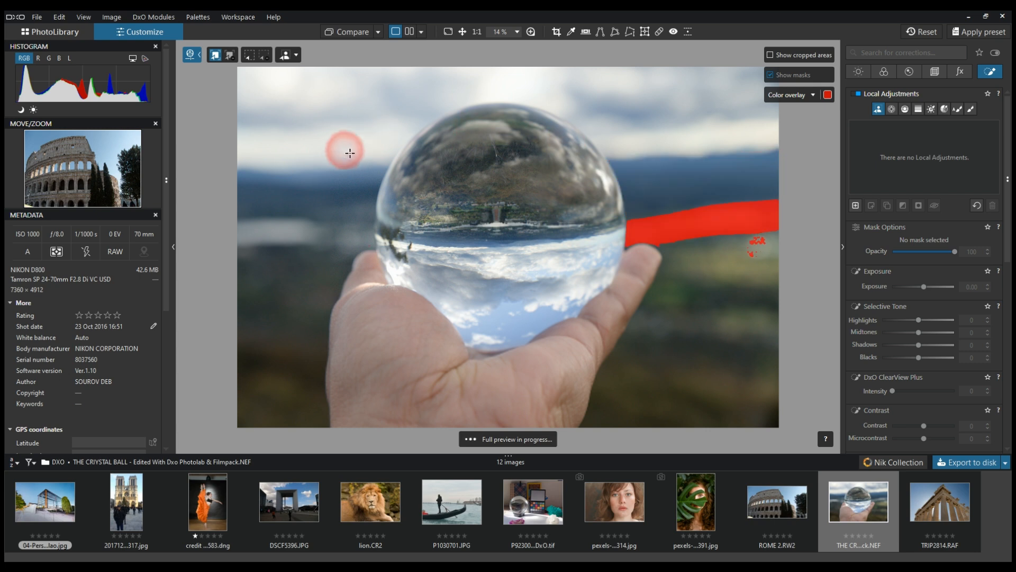
{"action": "left_click", "coordinate": [247, 55]}
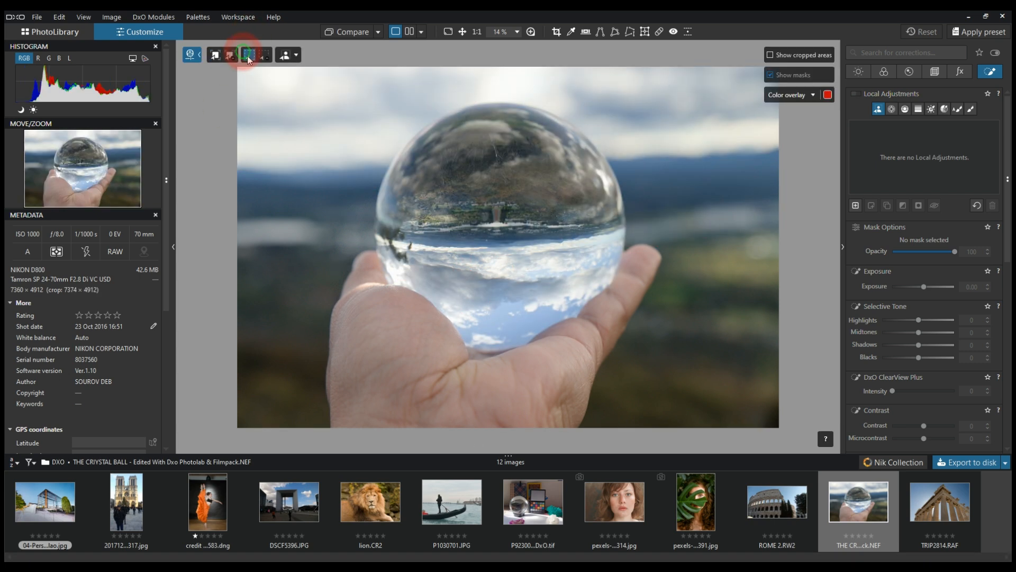
{"action": "left_click_drag", "start_coordinate": [352, 93], "coordinate": [645, 363]}
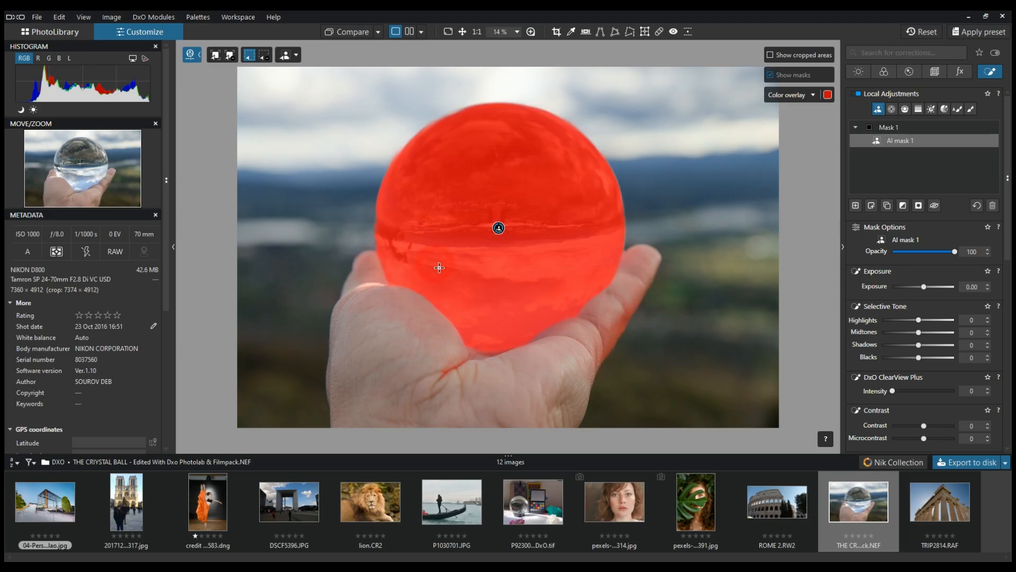
{"action": "scroll", "coordinate": [439, 411], "scroll_direction": "up", "scroll_amount": 2}
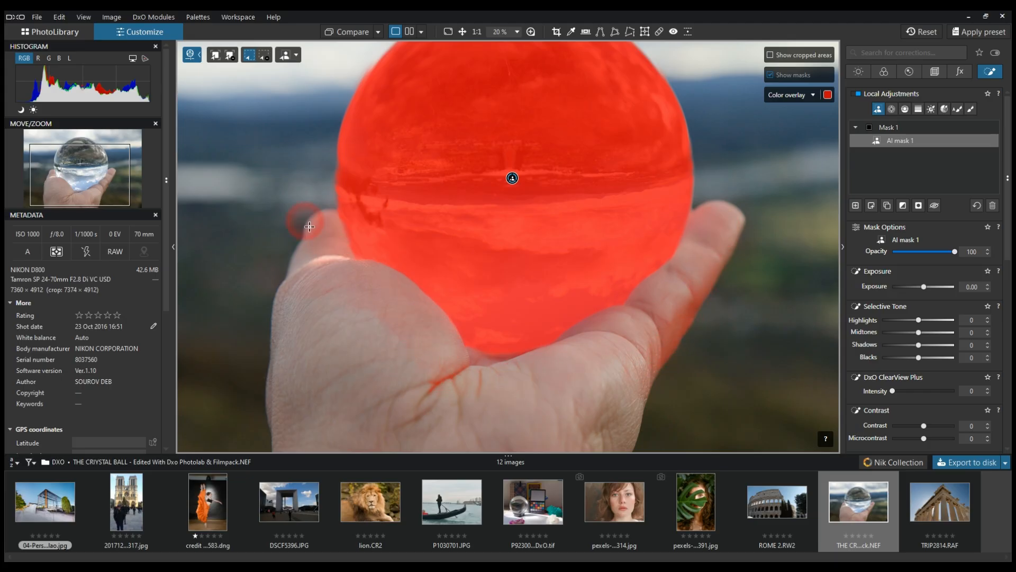
Step: Try to subtract the hand from the ball's mask with a rectangular subtractive AI selection, moving its control point onto the palm
{"action": "left_click", "coordinate": [264, 55]}
{"action": "left_click", "coordinate": [266, 58]}
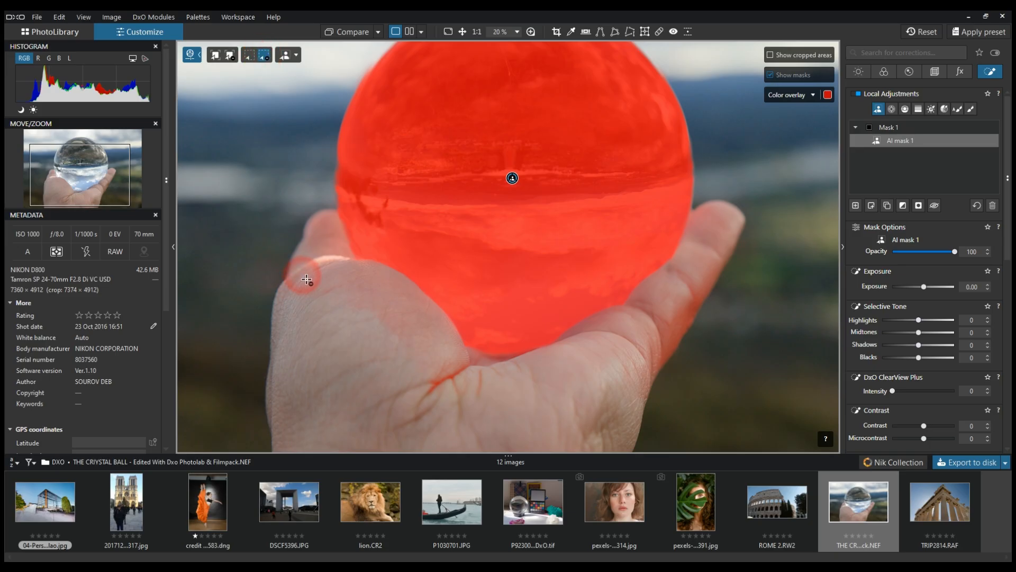
{"action": "left_click_drag", "start_coordinate": [290, 272], "coordinate": [699, 433]}
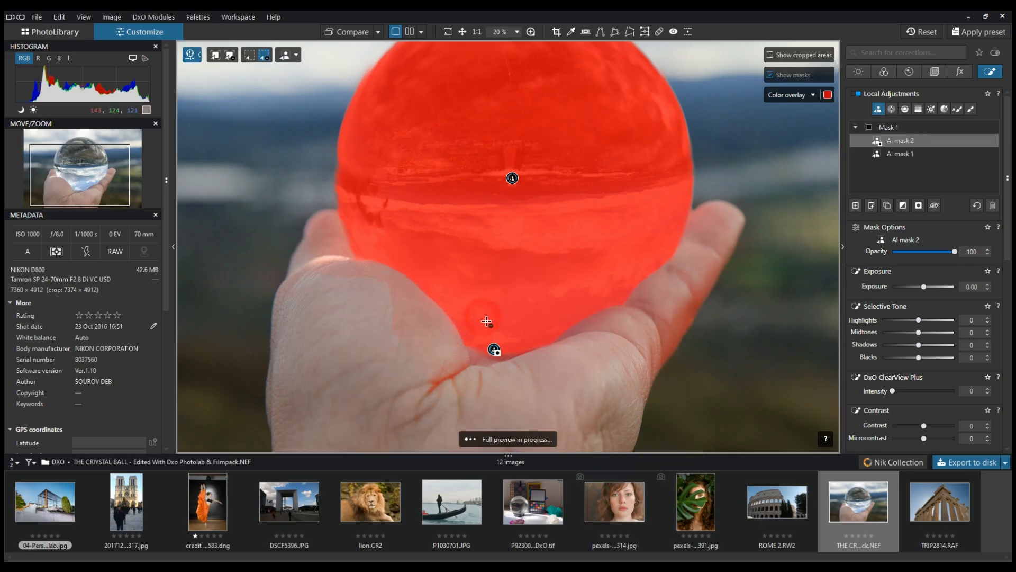
{"action": "left_click", "coordinate": [494, 349]}
{"action": "left_click_drag", "start_coordinate": [493, 350], "coordinate": [405, 316]}
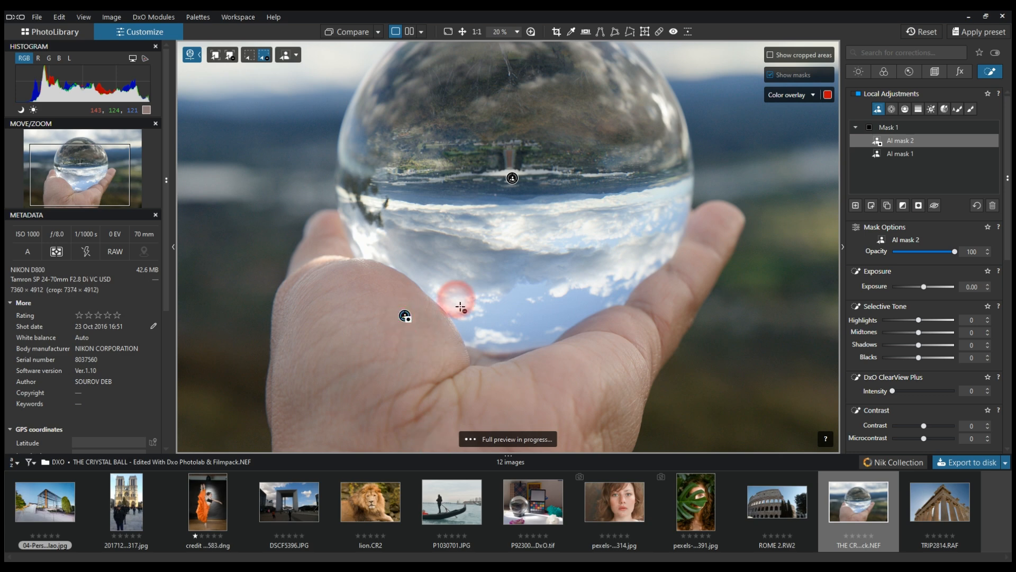
Step: Compare the two AI masks on the crystal ball photo and delete the subtractive hand mask
{"action": "left_click", "coordinate": [899, 154]}
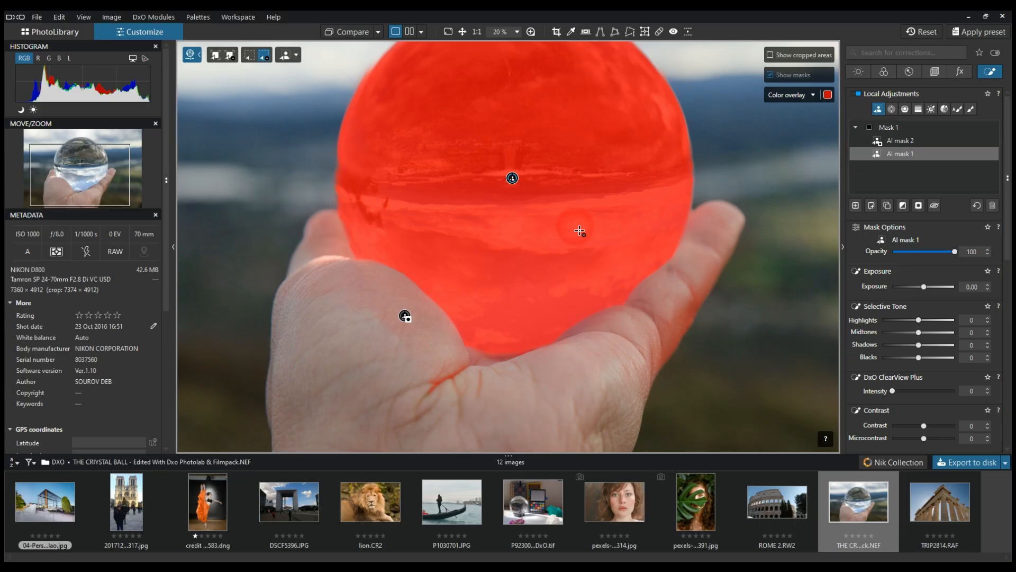
{"action": "left_click", "coordinate": [921, 139]}
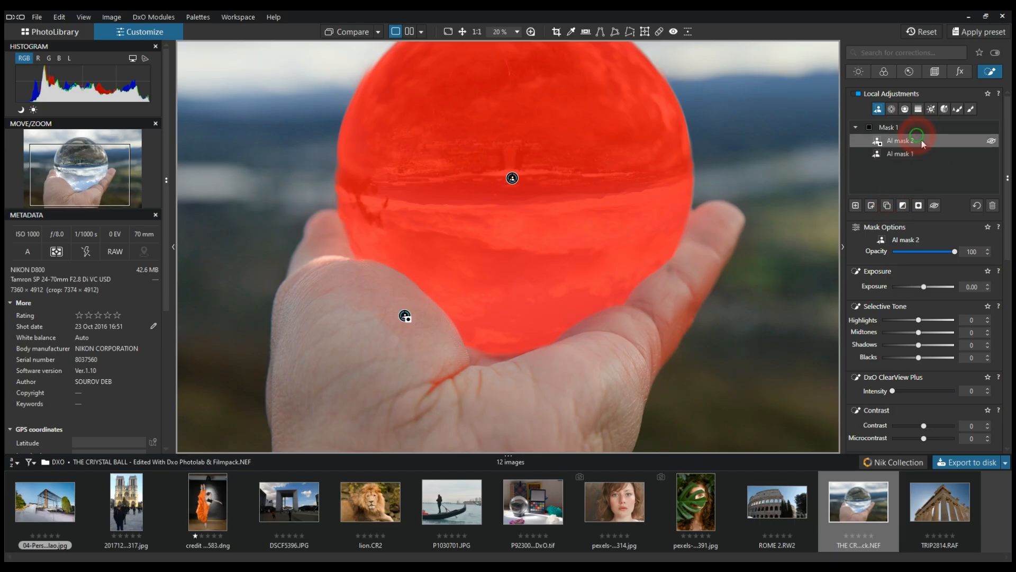
{"action": "key", "text": "Delete"}
{"action": "left_click", "coordinate": [917, 143]}
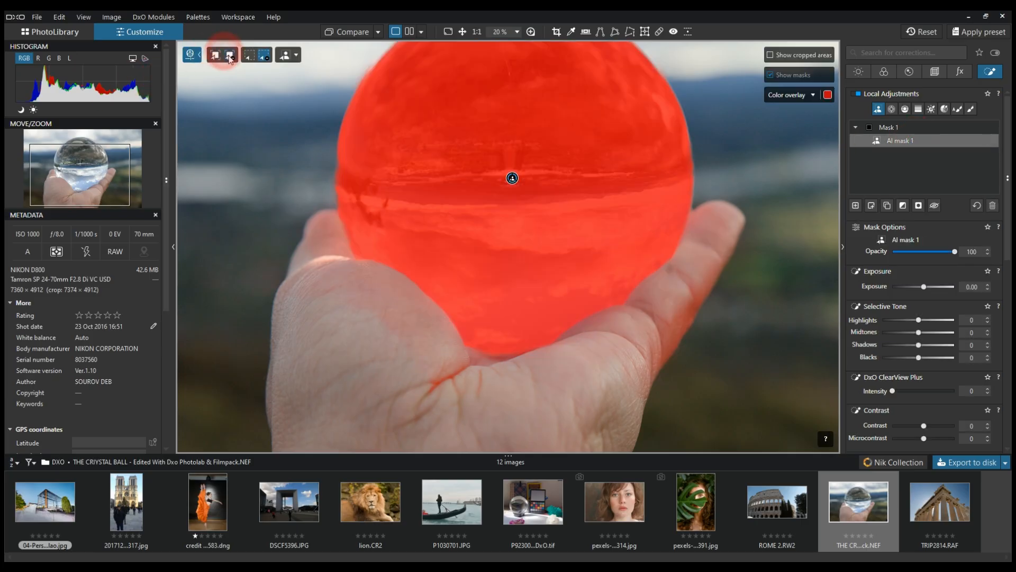
Step: Subtract the hand from the ball's mask with a subtractive AI point selection on the palm, and check the ball mask's coverage
{"action": "left_click", "coordinate": [230, 55]}
{"action": "left_click", "coordinate": [328, 278]}
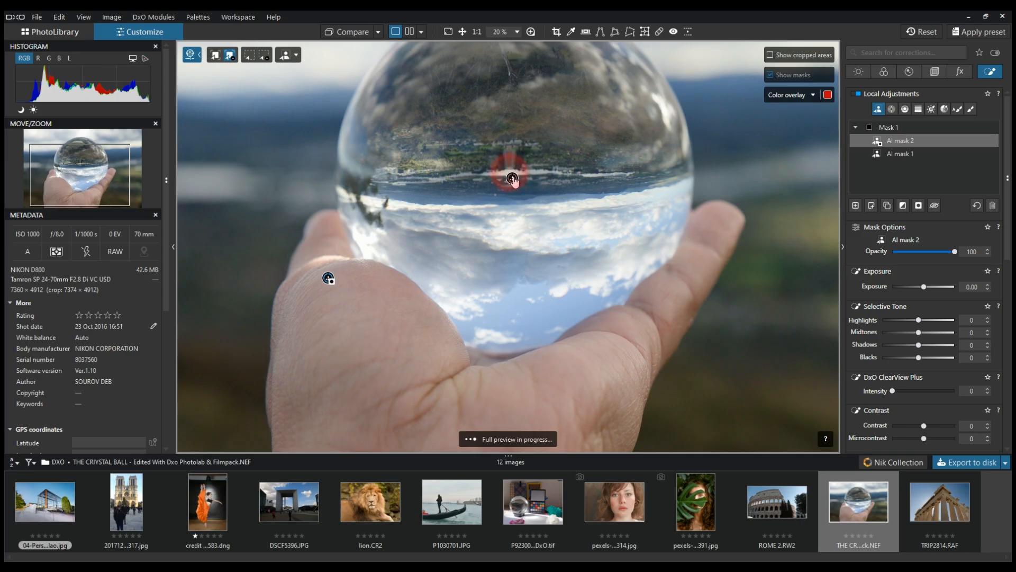
{"action": "left_click", "coordinate": [905, 153]}
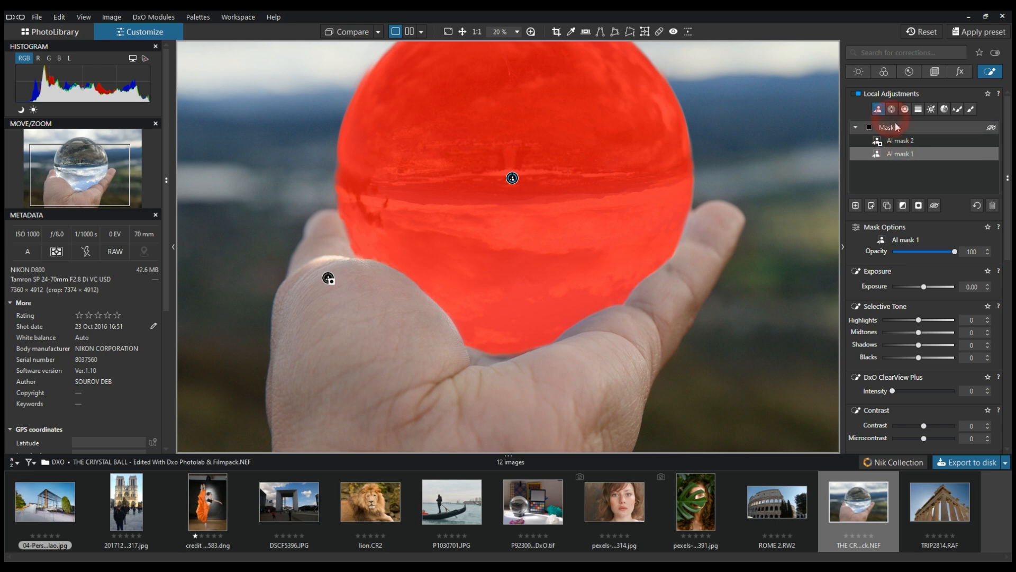
{"action": "scroll", "coordinate": [732, 203], "scroll_direction": "up", "scroll_amount": 1}
{"action": "scroll", "coordinate": [733, 203], "scroll_direction": "down", "scroll_amount": 2}
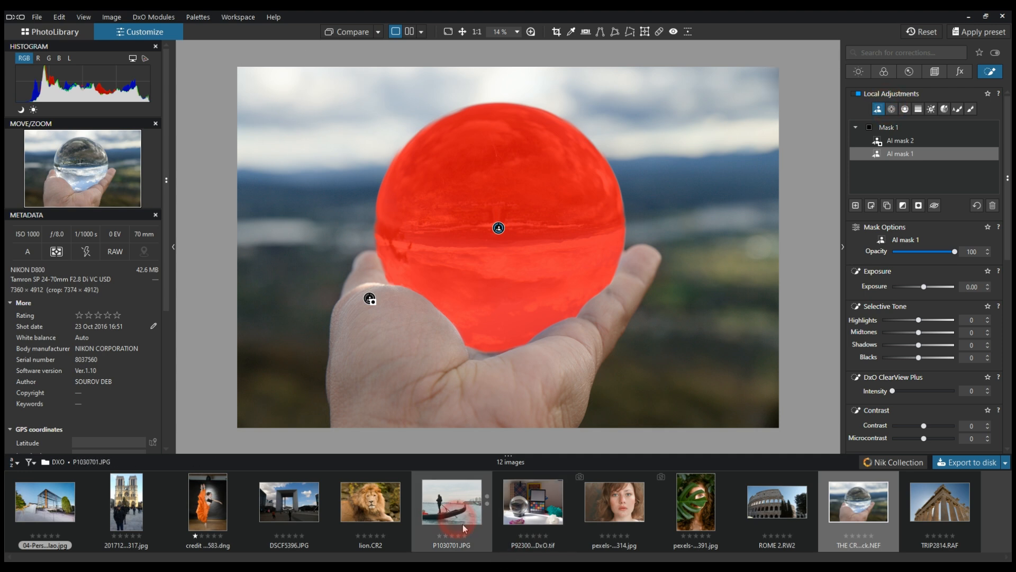
Step: Open the gondola photo P1030701.JPG
{"action": "left_click", "coordinate": [450, 511]}
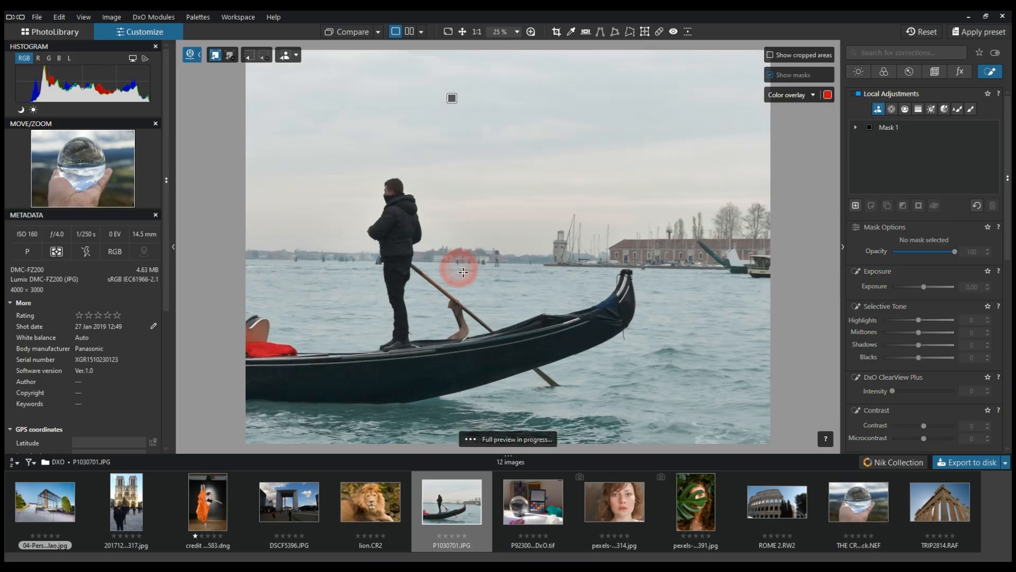
{"action": "left_click", "coordinate": [585, 370]}
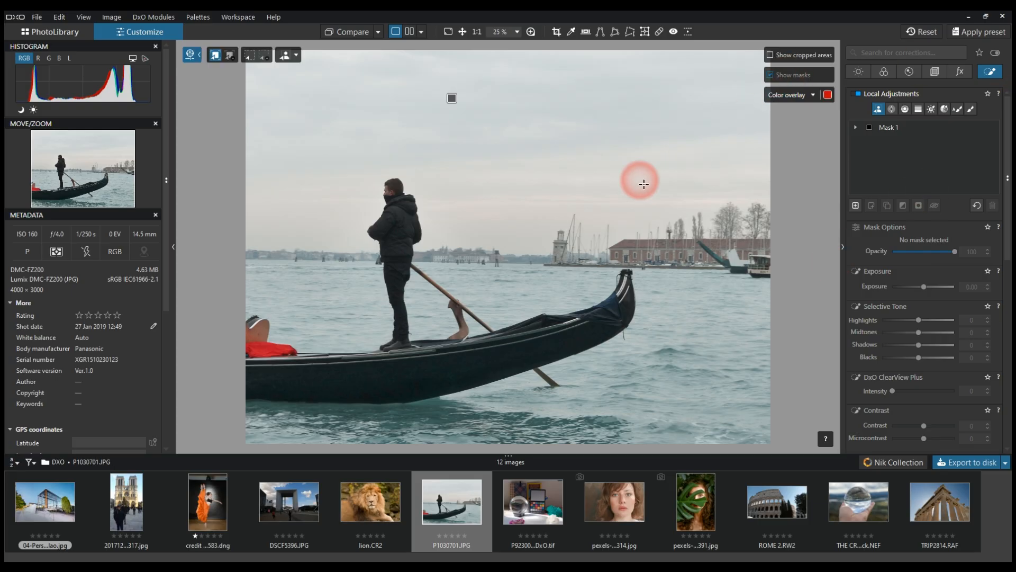
Step: Draw a graduated filter in a new mask from the sky's upper edge down to the water just below the gondola
{"action": "left_click", "coordinate": [918, 109]}
{"action": "scroll", "coordinate": [515, 100], "scroll_direction": "down", "scroll_amount": 2}
{"action": "scroll", "coordinate": [518, 106], "scroll_direction": "down", "scroll_amount": 1}
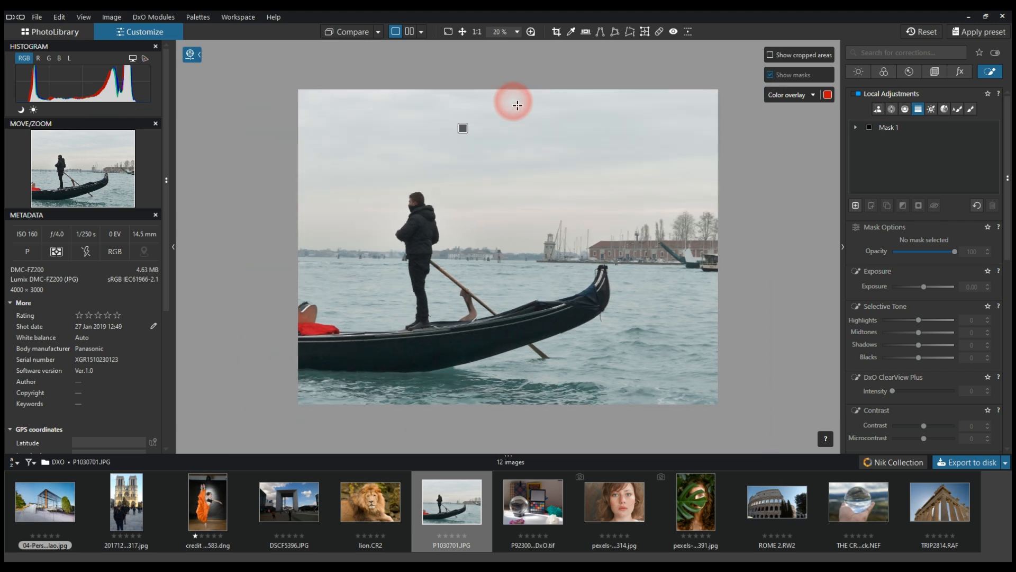
{"action": "left_click_drag", "start_coordinate": [479, 83], "coordinate": [488, 364]}
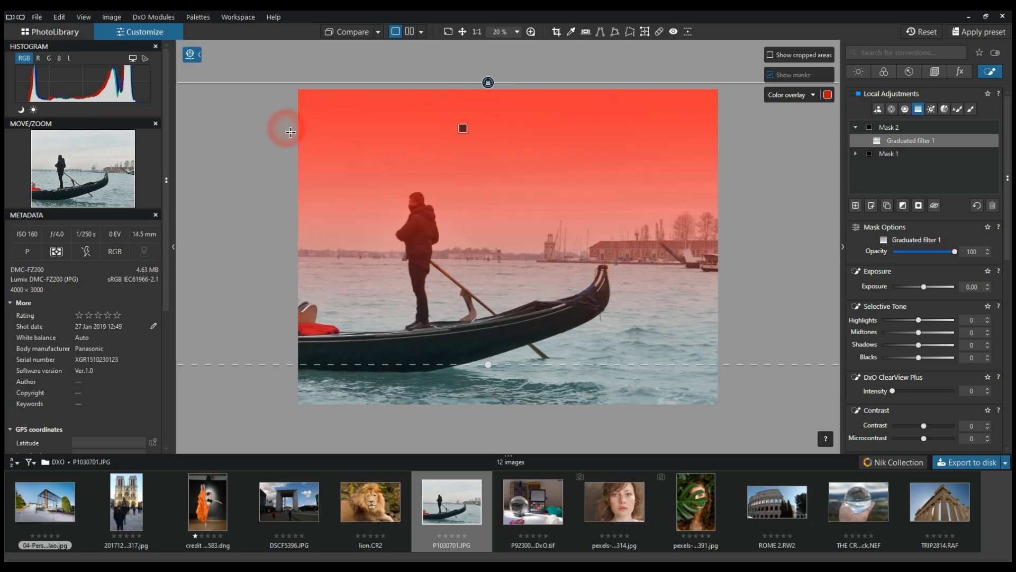
{"action": "left_click", "coordinate": [199, 60]}
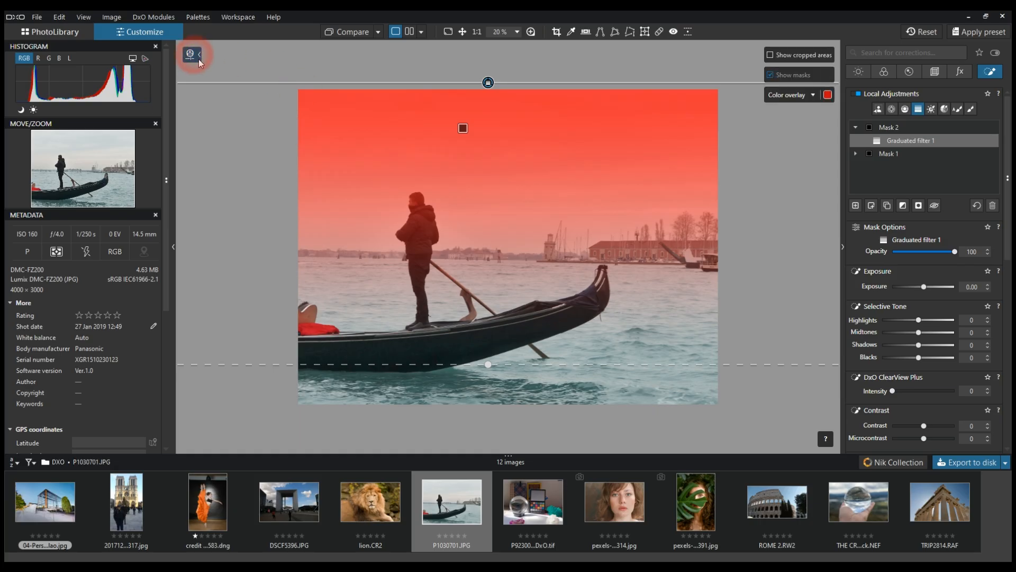
Step: Check the graduated filter mask and delete the existing AI sky mask from Mask 1
{"action": "left_click", "coordinate": [853, 128]}
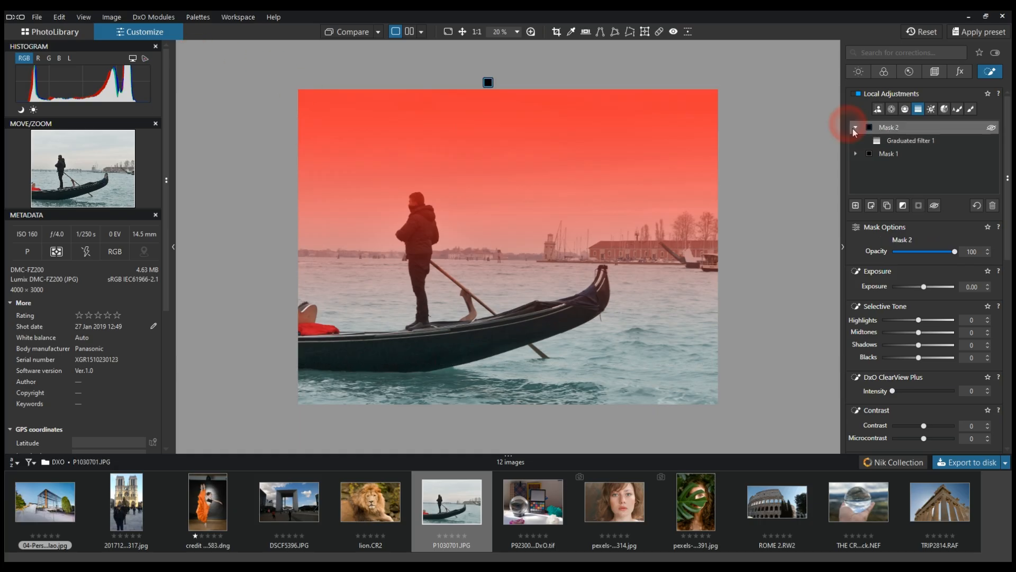
{"action": "left_click", "coordinate": [896, 153]}
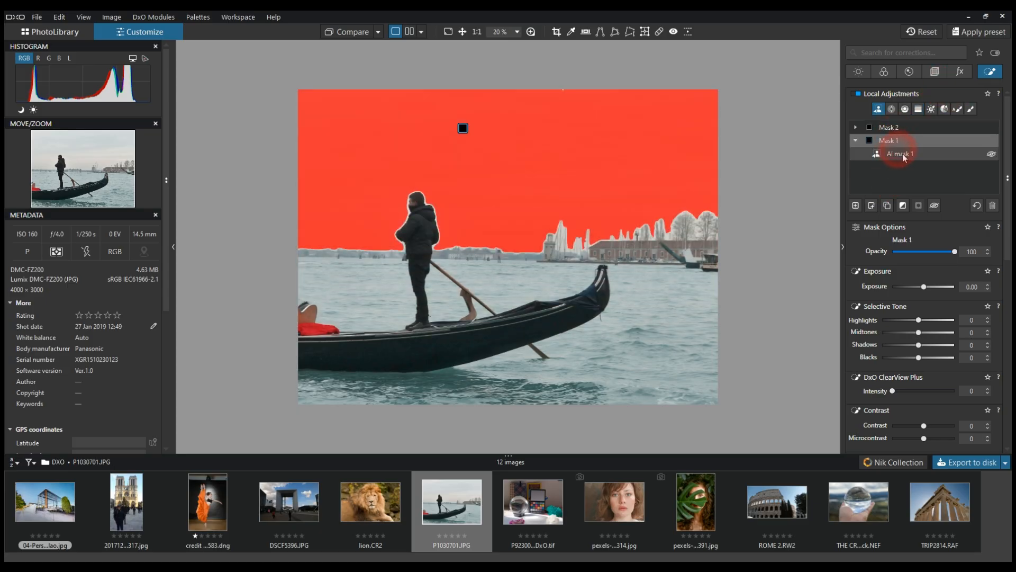
{"action": "left_click", "coordinate": [902, 155]}
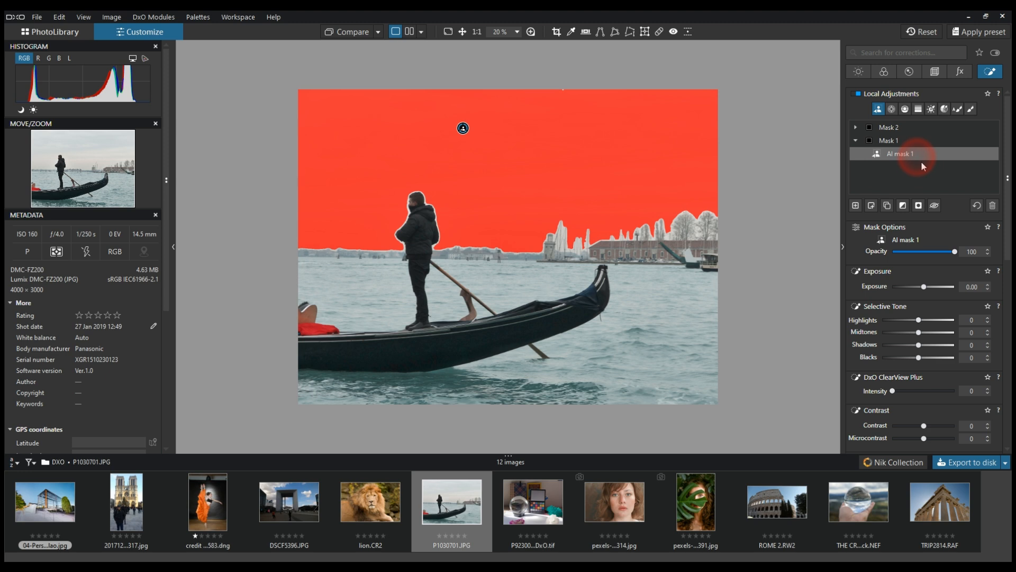
{"action": "key", "text": "Delete"}
{"action": "left_click", "coordinate": [884, 140]}
Step: Mask the gondolier and gondola with an AI subject selection and add the waterfront building with an AI point selection
{"action": "left_click", "coordinate": [885, 112]}
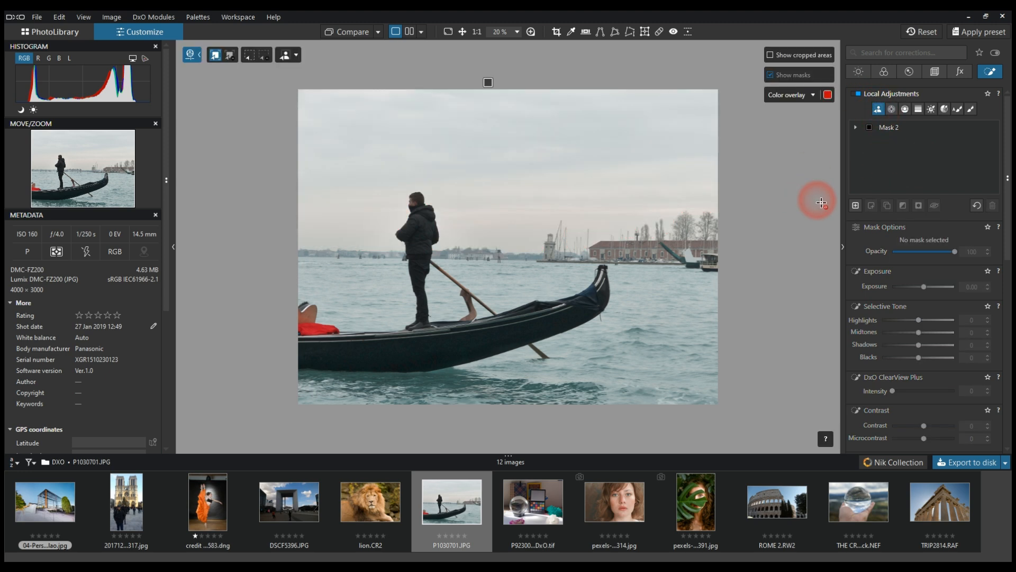
{"action": "left_click", "coordinate": [298, 59]}
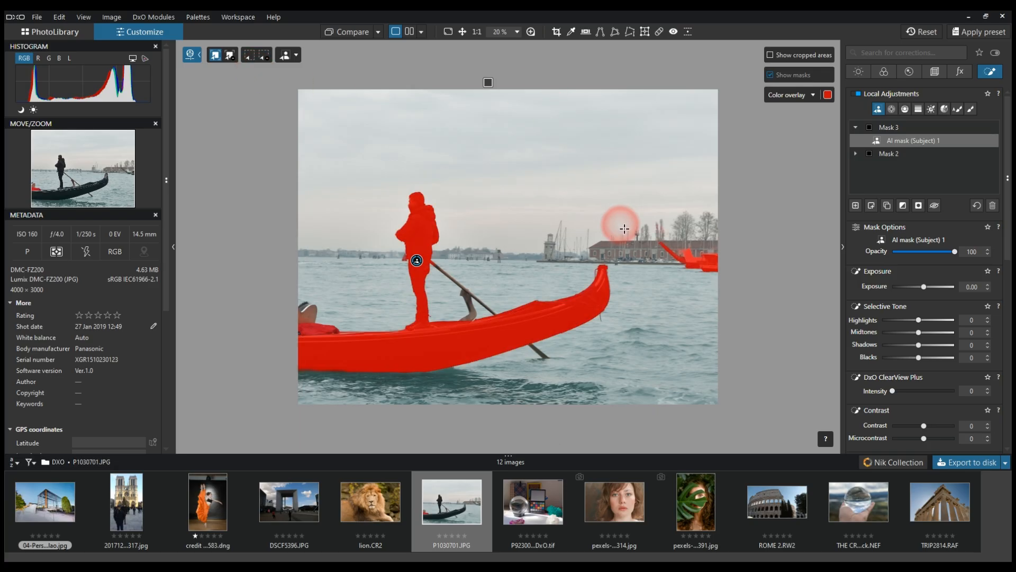
{"action": "left_click", "coordinate": [627, 247]}
{"action": "left_click", "coordinate": [199, 55]}
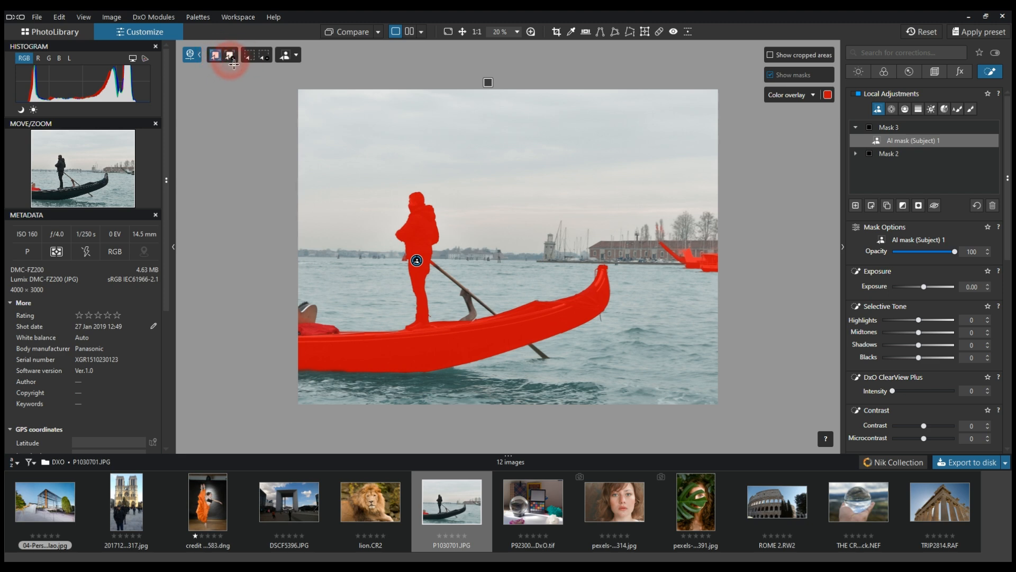
{"action": "left_click", "coordinate": [551, 183]}
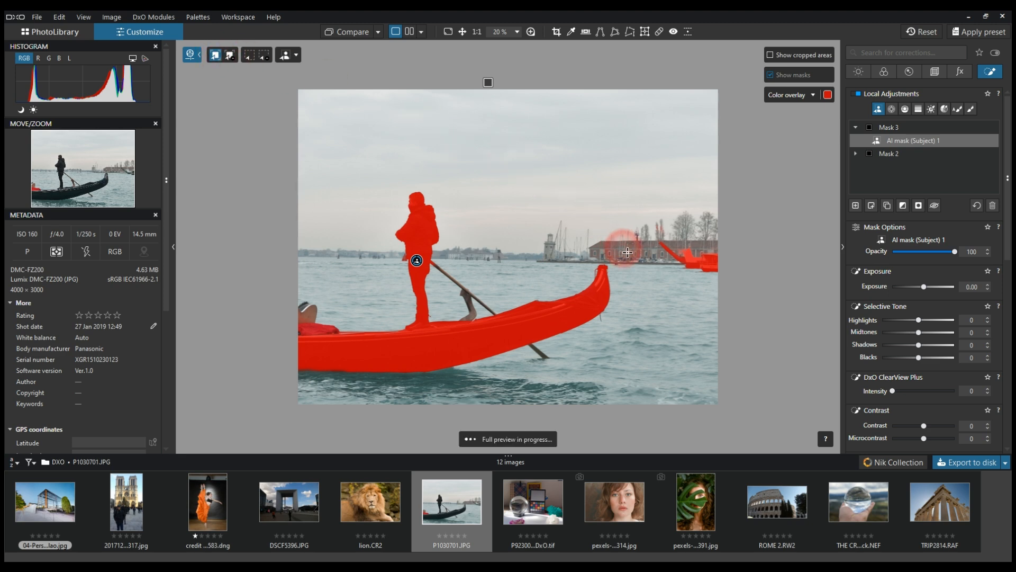
{"action": "left_click", "coordinate": [627, 252]}
{"action": "left_click", "coordinate": [906, 145]}
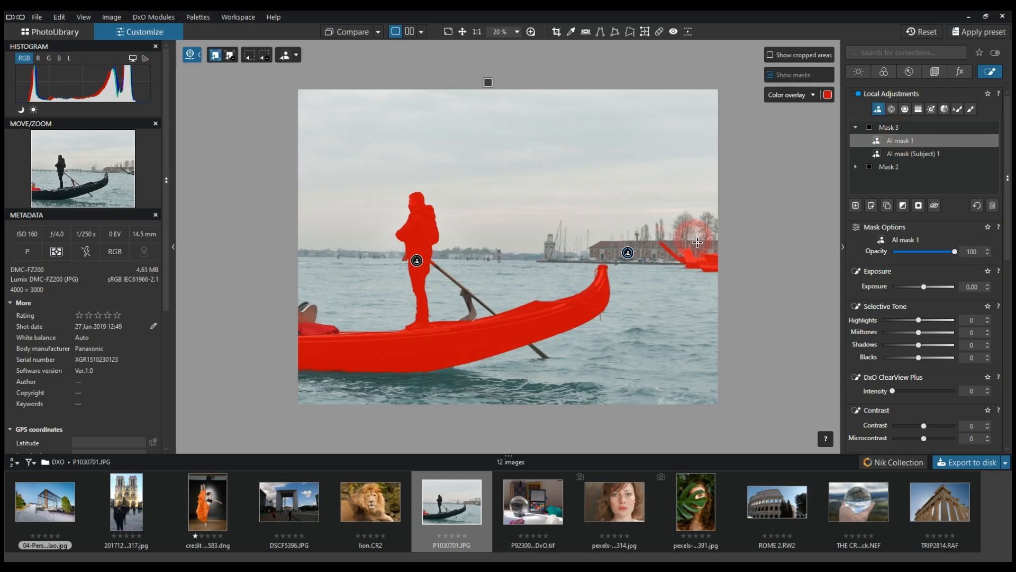
{"action": "left_click", "coordinate": [628, 253]}
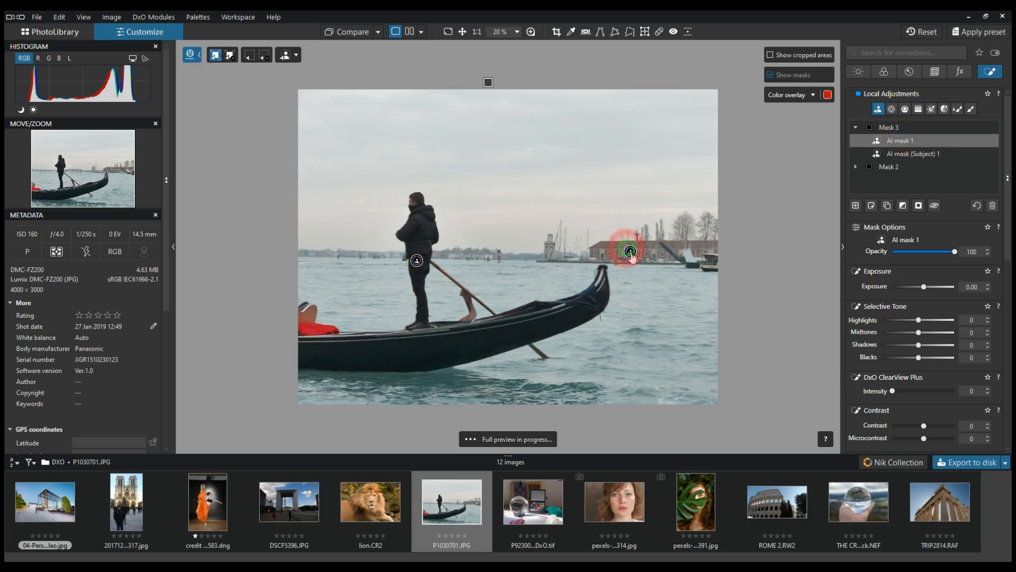
Step: Compare the graduated, building and subject masks, and switch the AI subject mask to subtractive
{"action": "left_click", "coordinate": [892, 168]}
{"action": "left_click", "coordinate": [908, 142]}
{"action": "left_click", "coordinate": [910, 154]}
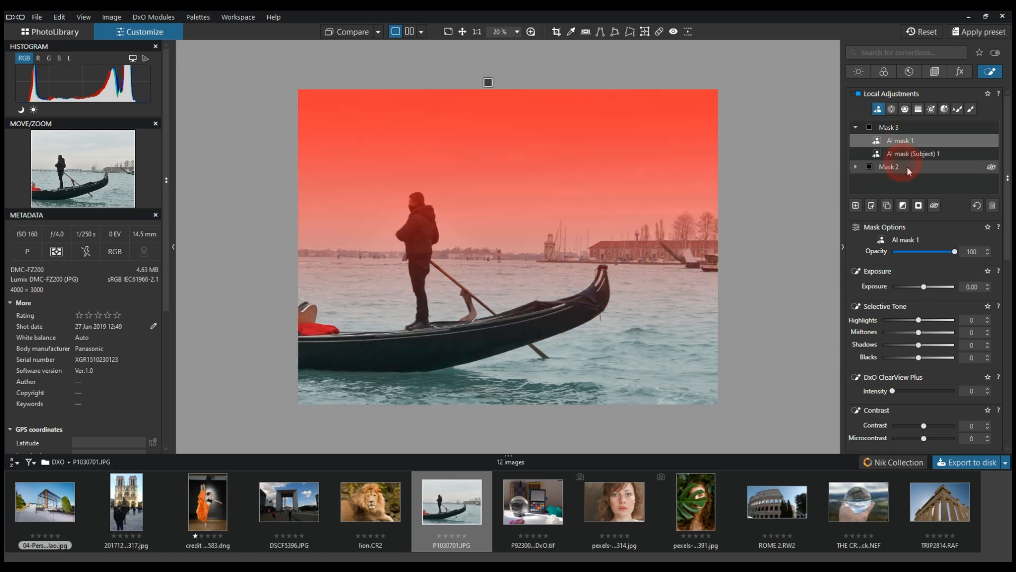
{"action": "left_click", "coordinate": [915, 154]}
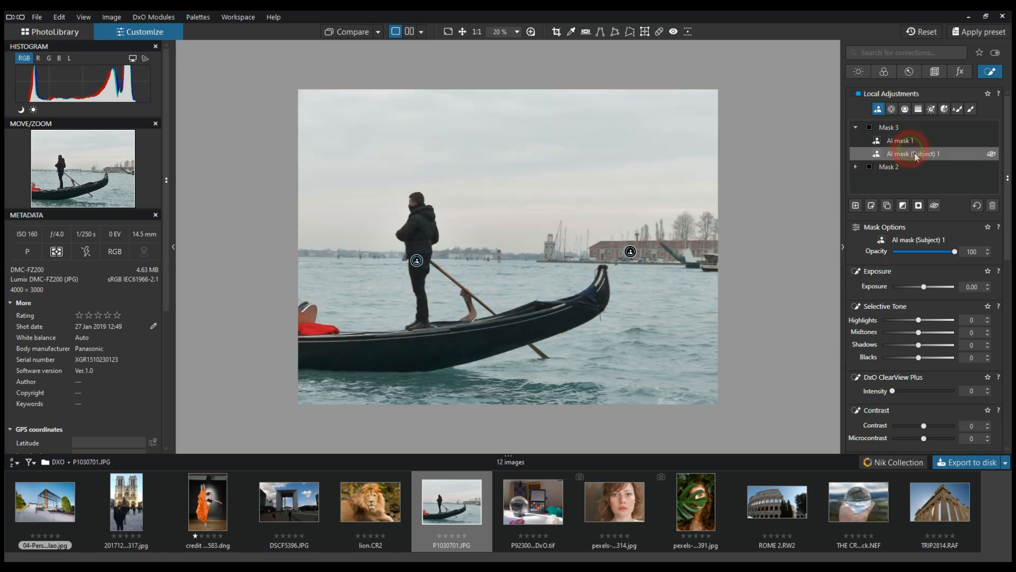
{"action": "left_click", "coordinate": [920, 209]}
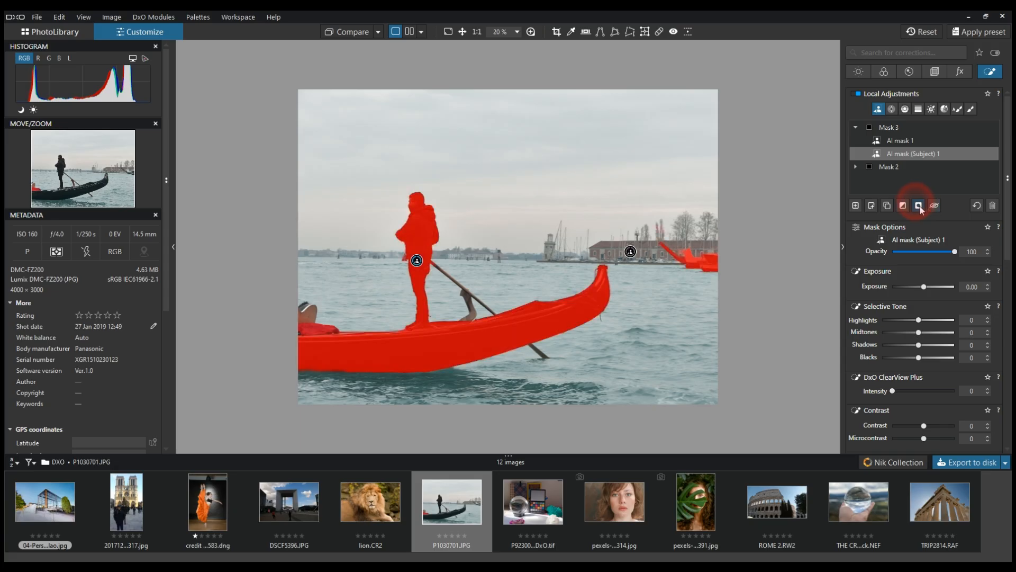
{"action": "left_click", "coordinate": [920, 209]}
{"action": "left_click", "coordinate": [908, 140]}
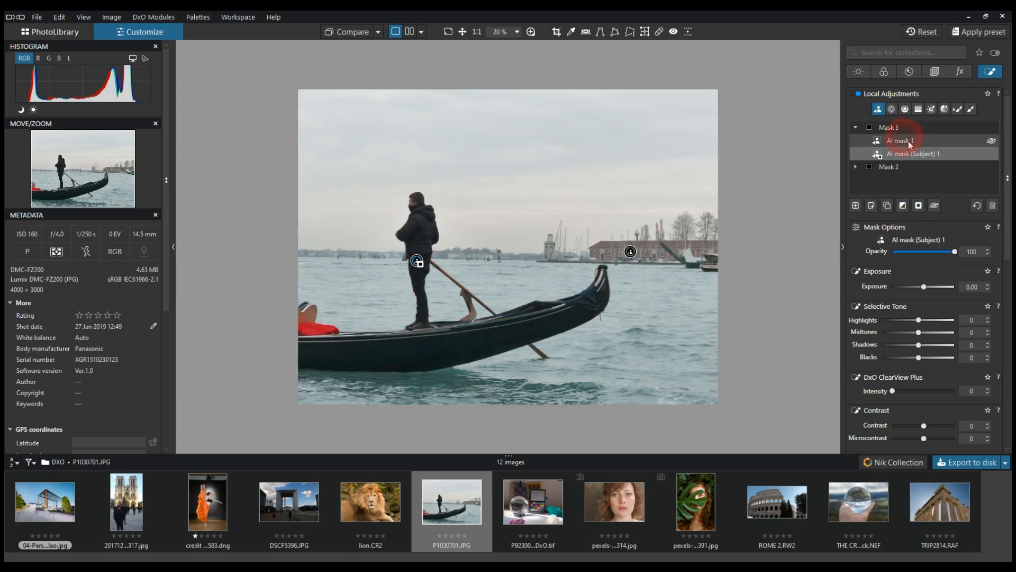
Step: Reset all local adjustments on the gondola photo and draw a new graduated filter from the sky's upper edge to the gondola's hull
{"action": "left_click", "coordinate": [924, 297]}
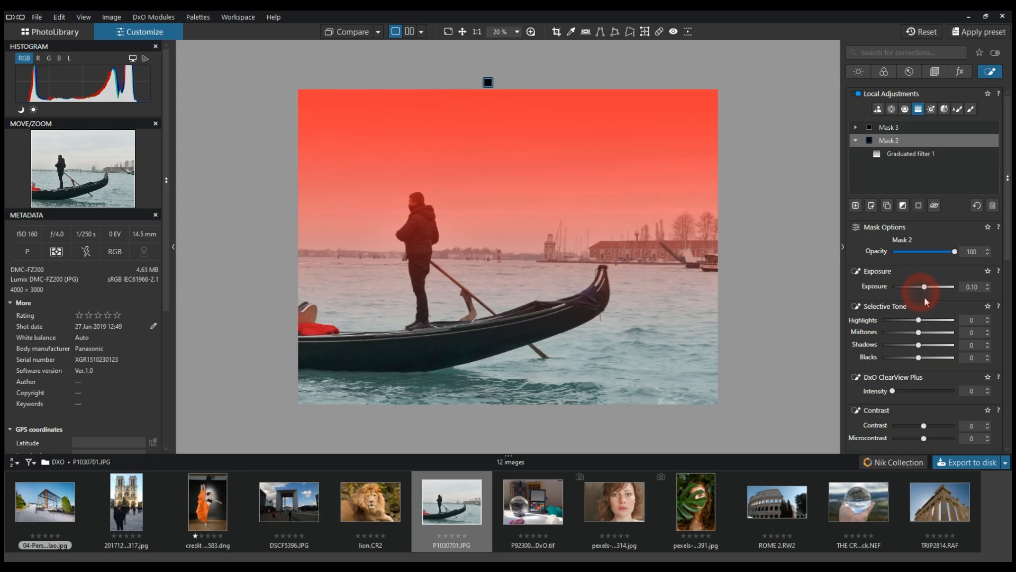
{"action": "left_click", "coordinate": [903, 208]}
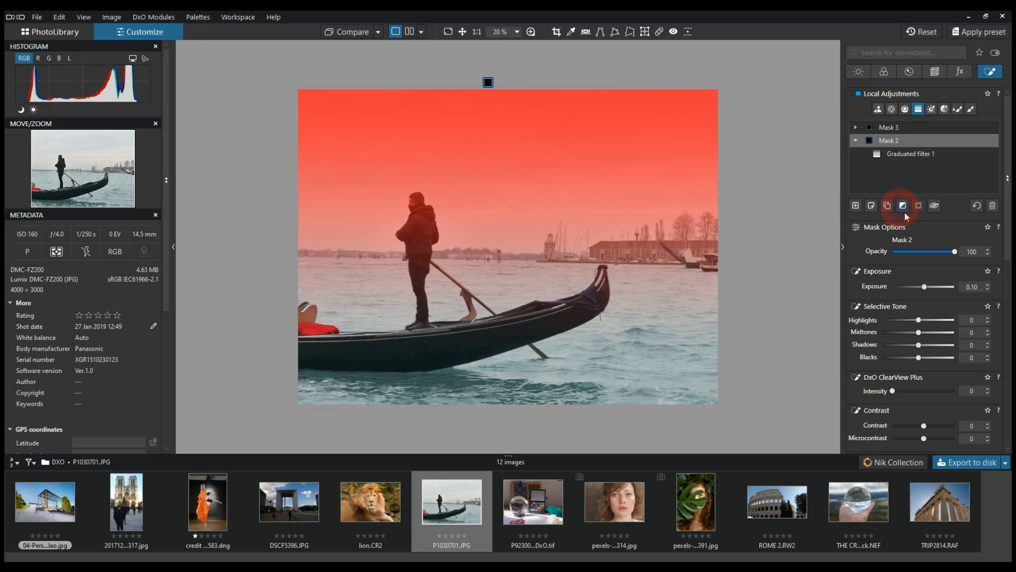
{"action": "left_click", "coordinate": [977, 206]}
{"action": "left_click", "coordinate": [918, 108]}
{"action": "left_click_drag", "start_coordinate": [506, 88], "coordinate": [502, 360]}
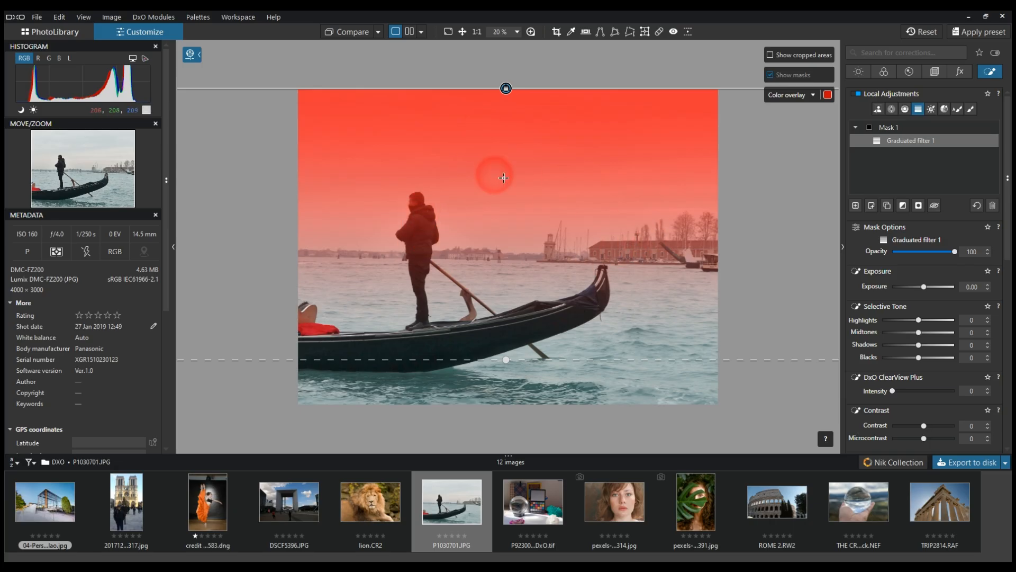
Step: Add an AI subject mask of the gondolier and gondola to Mask 1, alongside the graduated filter
{"action": "left_click", "coordinate": [894, 127]}
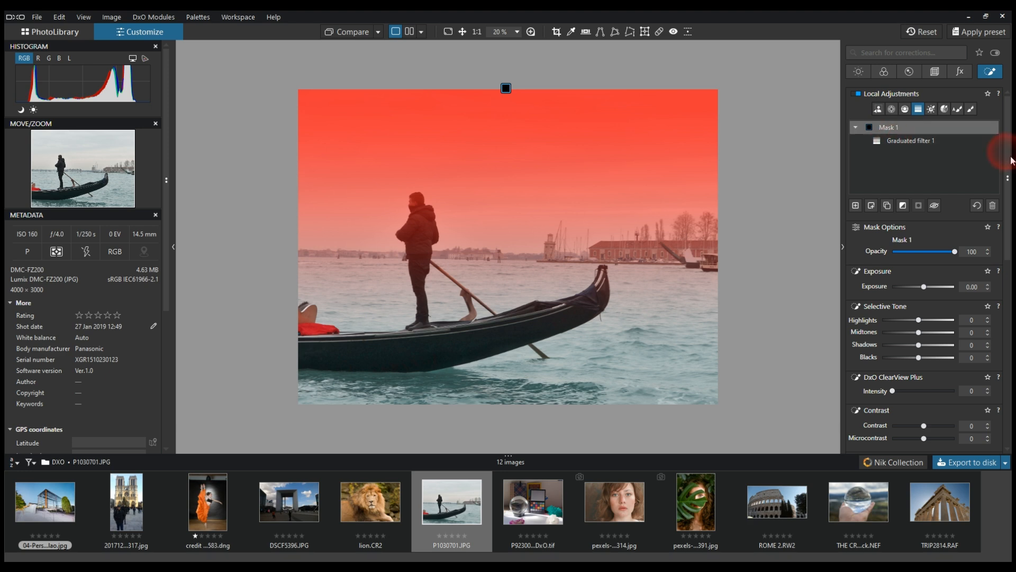
{"action": "left_click", "coordinate": [877, 109]}
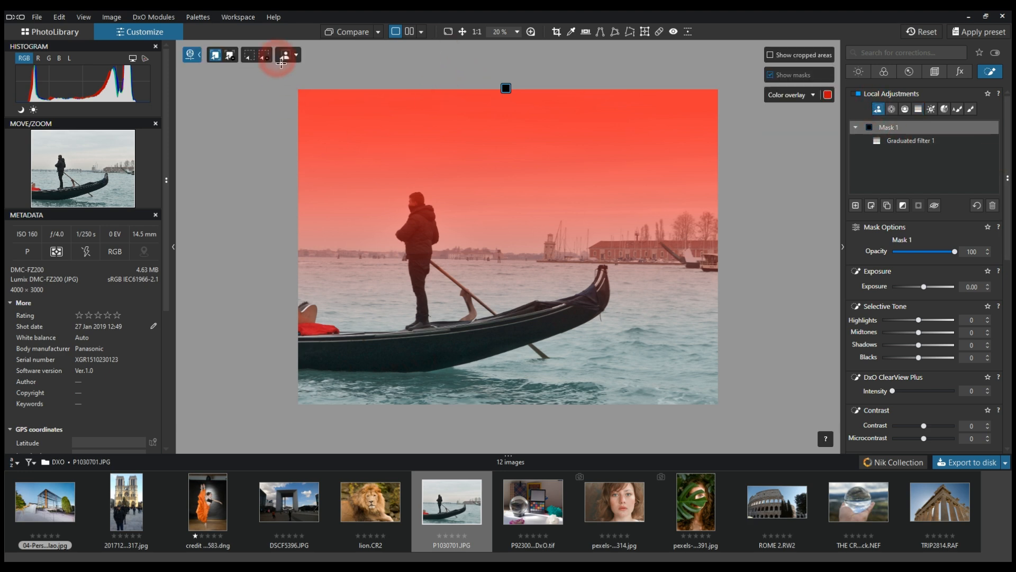
{"action": "left_click", "coordinate": [294, 56]}
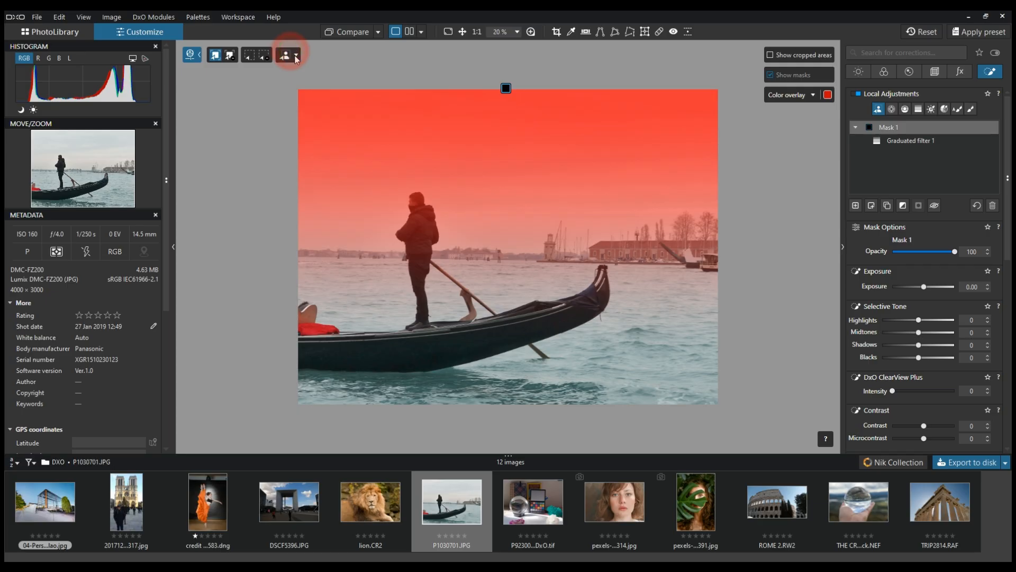
{"action": "left_click", "coordinate": [285, 81]}
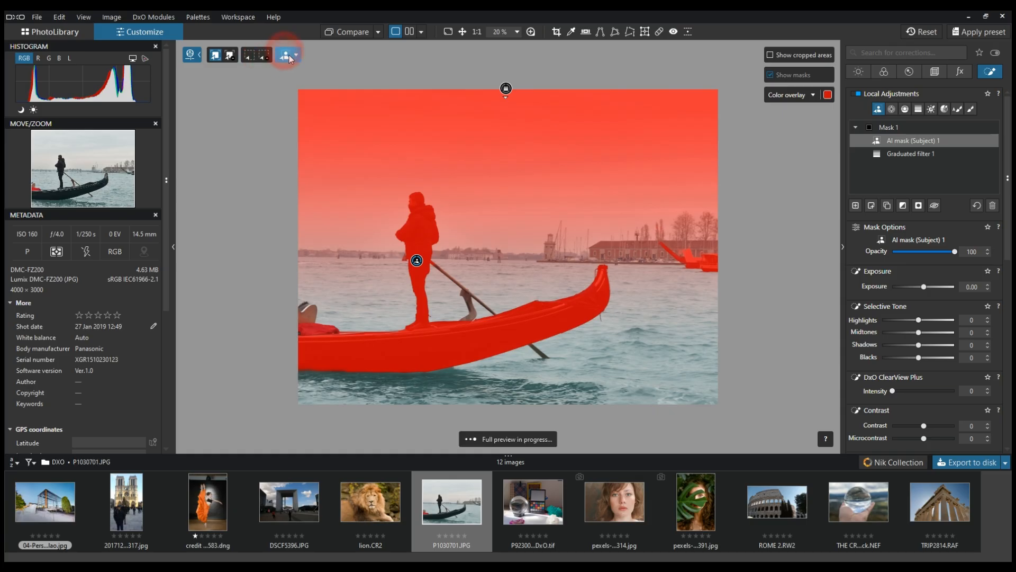
Step: Add the waterfront building and the small stone tower to Mask 1 with two separate AI point selections
{"action": "left_click", "coordinate": [881, 127]}
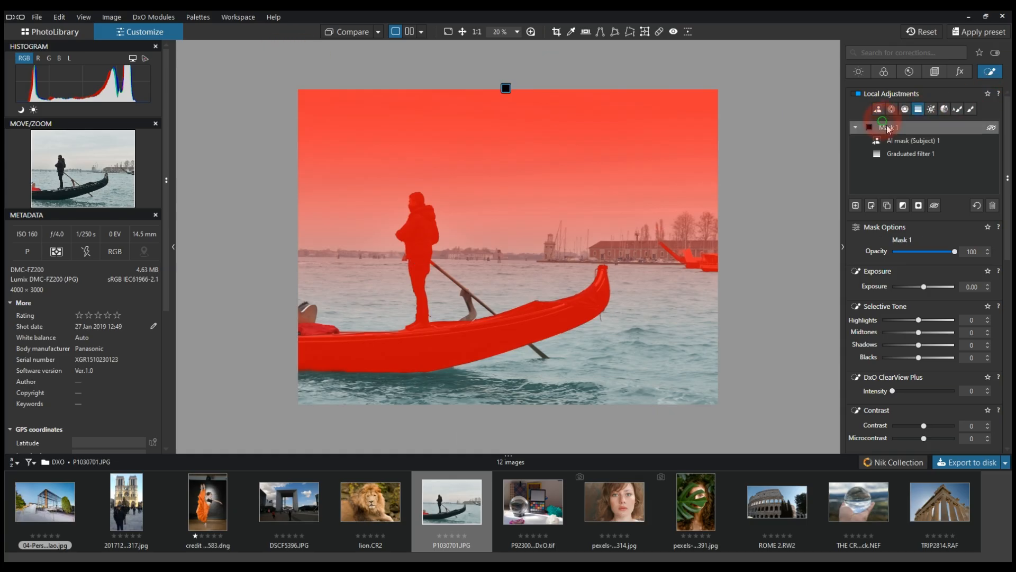
{"action": "left_click", "coordinate": [877, 109]}
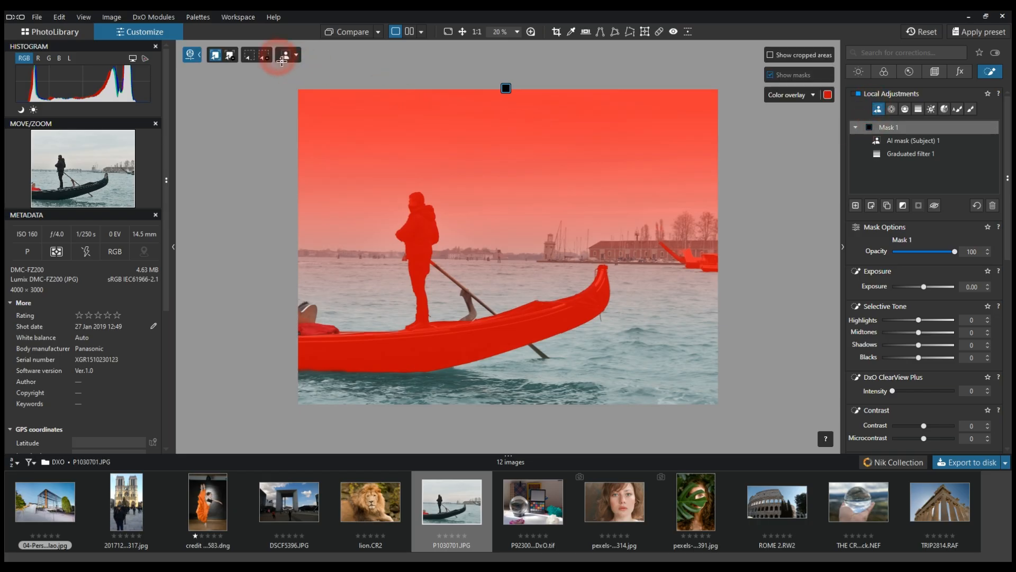
{"action": "left_click", "coordinate": [288, 58]}
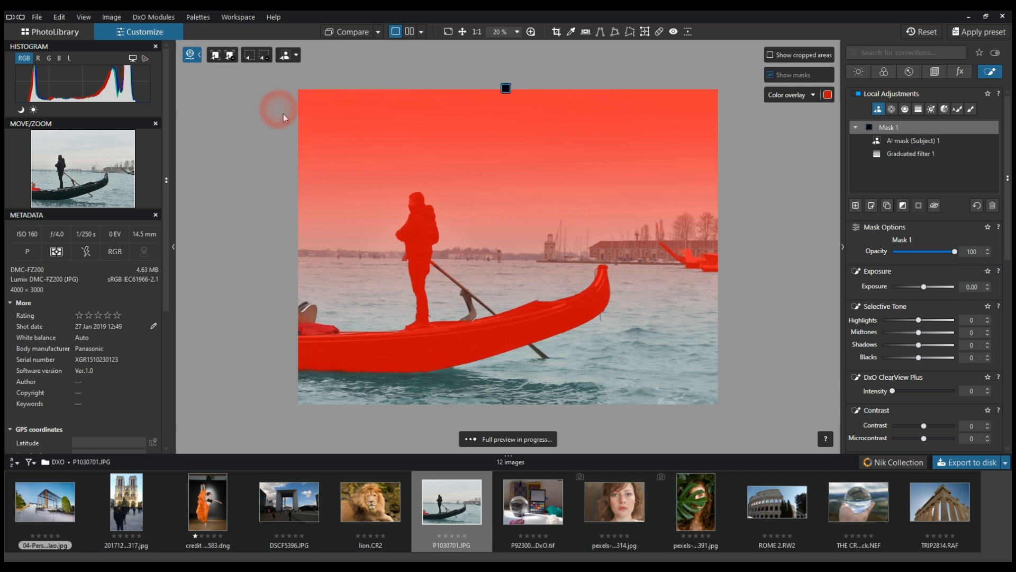
{"action": "left_click", "coordinate": [215, 55]}
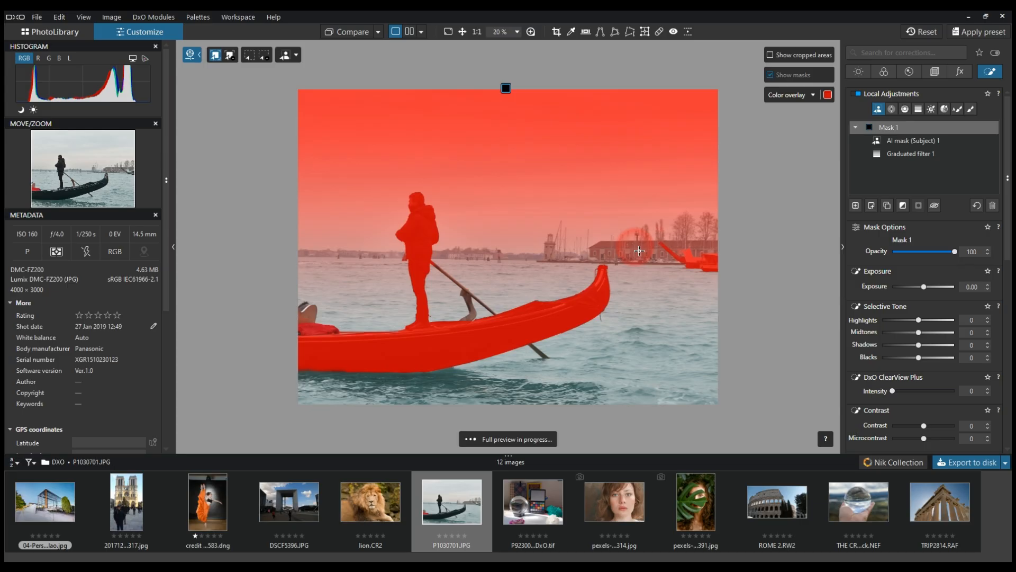
{"action": "scroll", "coordinate": [639, 251], "scroll_direction": "up", "scroll_amount": 3}
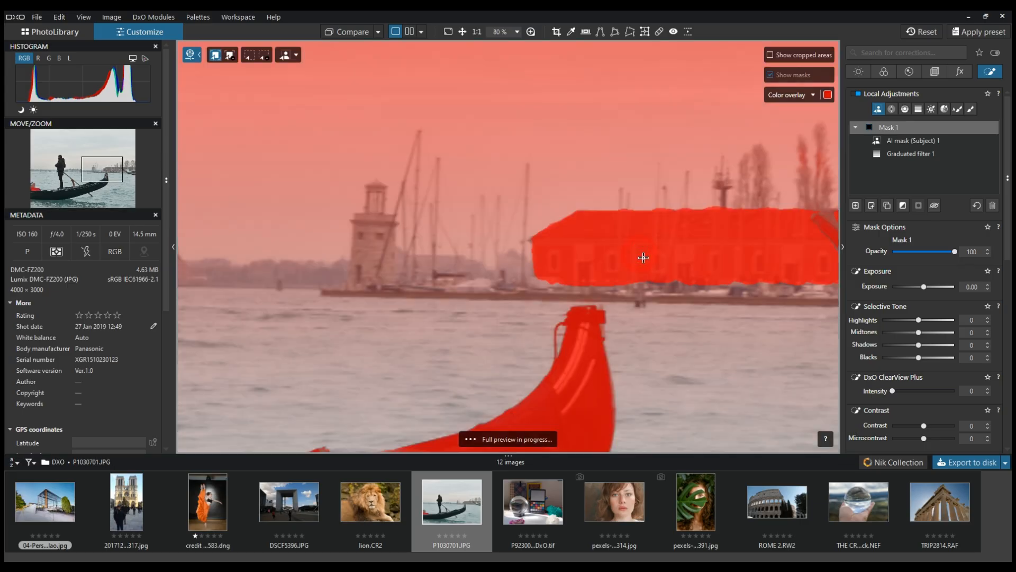
{"action": "left_click", "coordinate": [643, 258]}
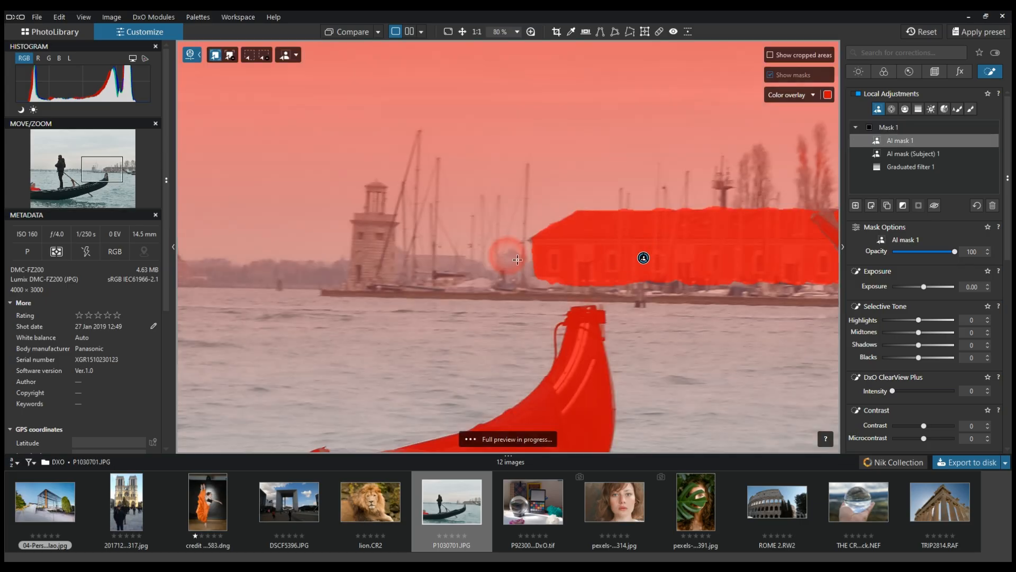
{"action": "left_click", "coordinate": [373, 250]}
{"action": "scroll", "coordinate": [669, 256], "scroll_direction": "down", "scroll_amount": 3}
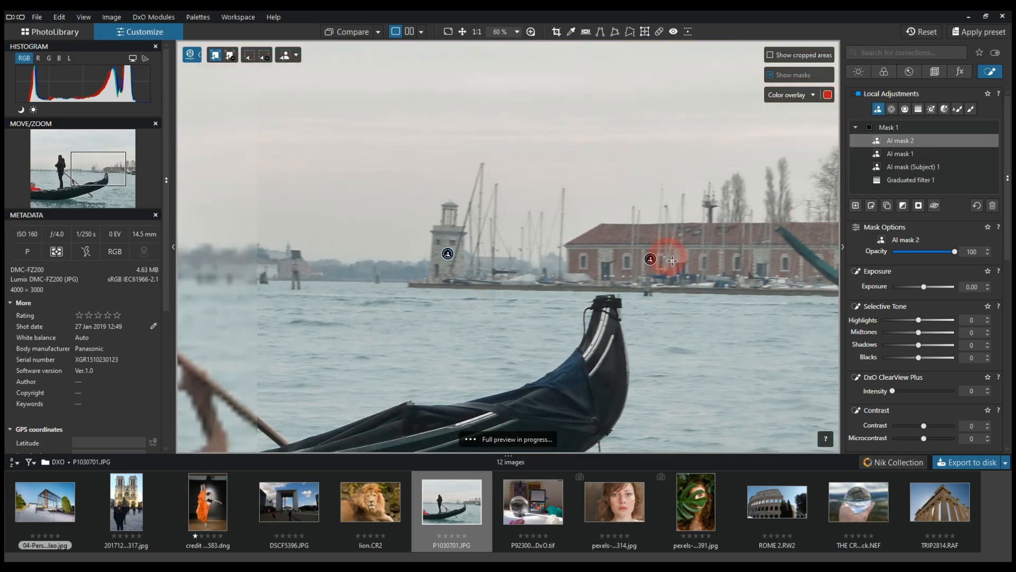
Step: Switch the gondola subject, waterfront building and stone tower AI masks to subtractive so they are excluded from the graduated filter
{"action": "scroll", "coordinate": [671, 263], "scroll_direction": "down", "scroll_amount": 3}
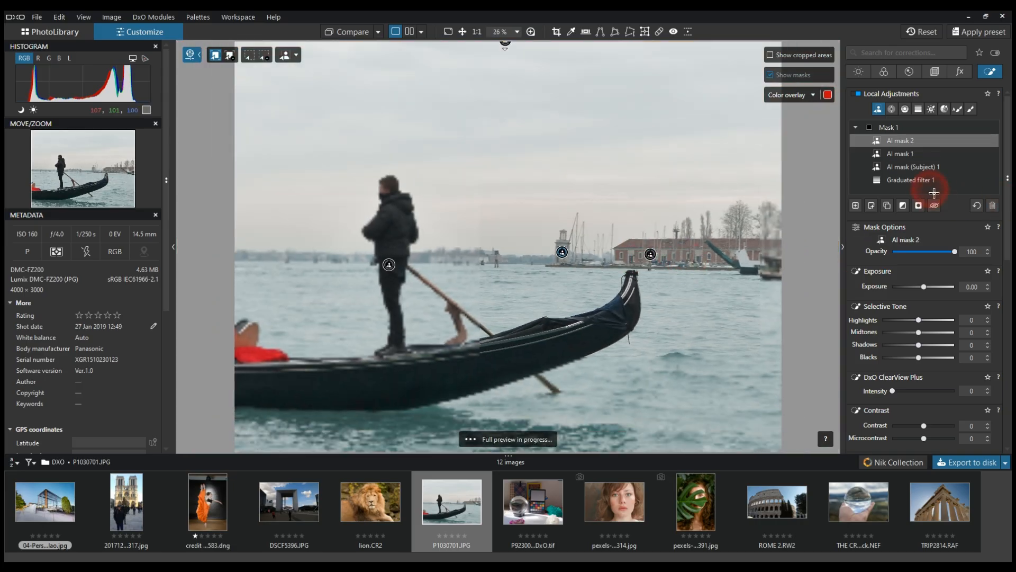
{"action": "left_click", "coordinate": [907, 171]}
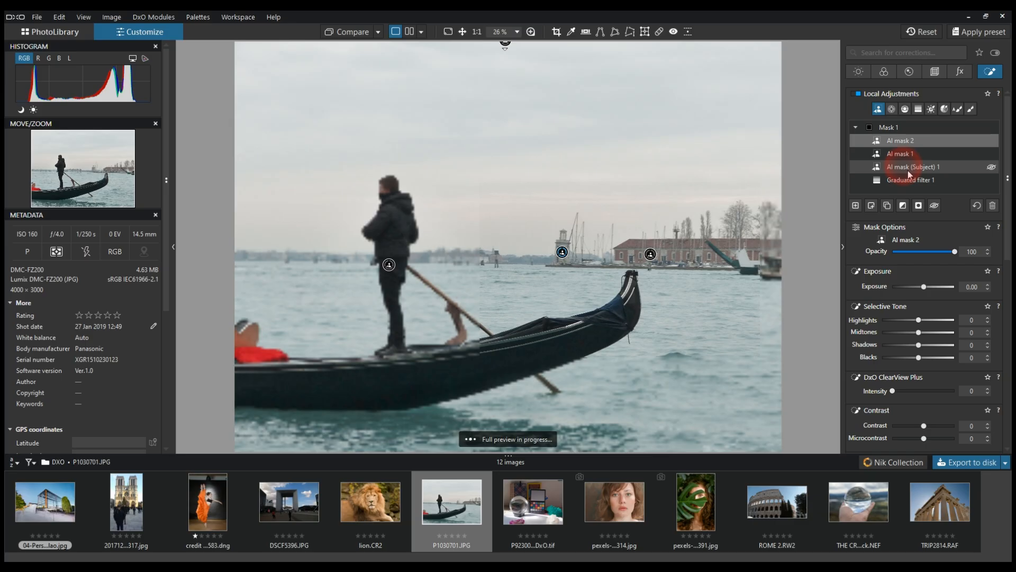
{"action": "left_click", "coordinate": [920, 206]}
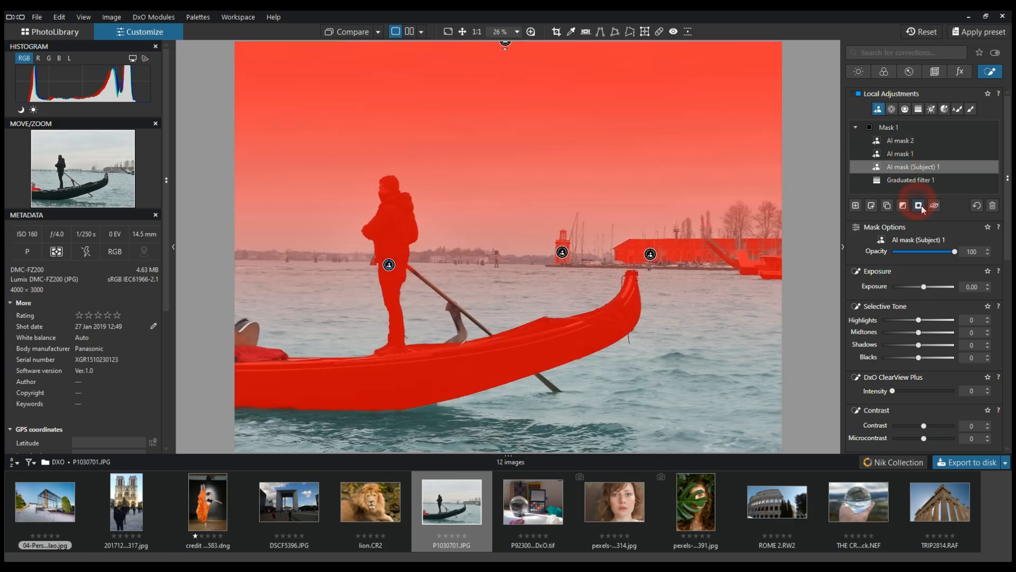
{"action": "left_click", "coordinate": [900, 154]}
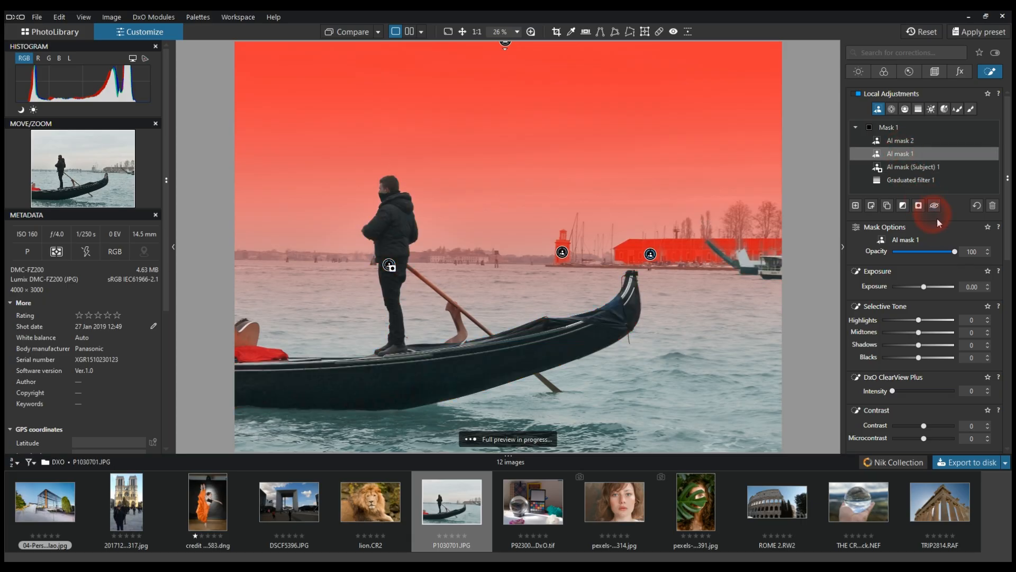
{"action": "left_click", "coordinate": [897, 140]}
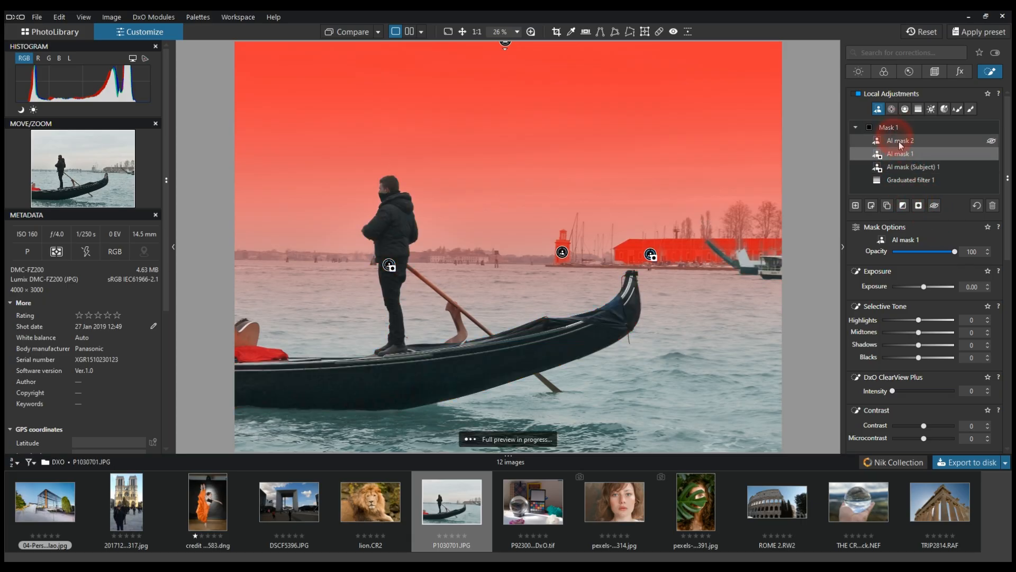
{"action": "left_click", "coordinate": [918, 206]}
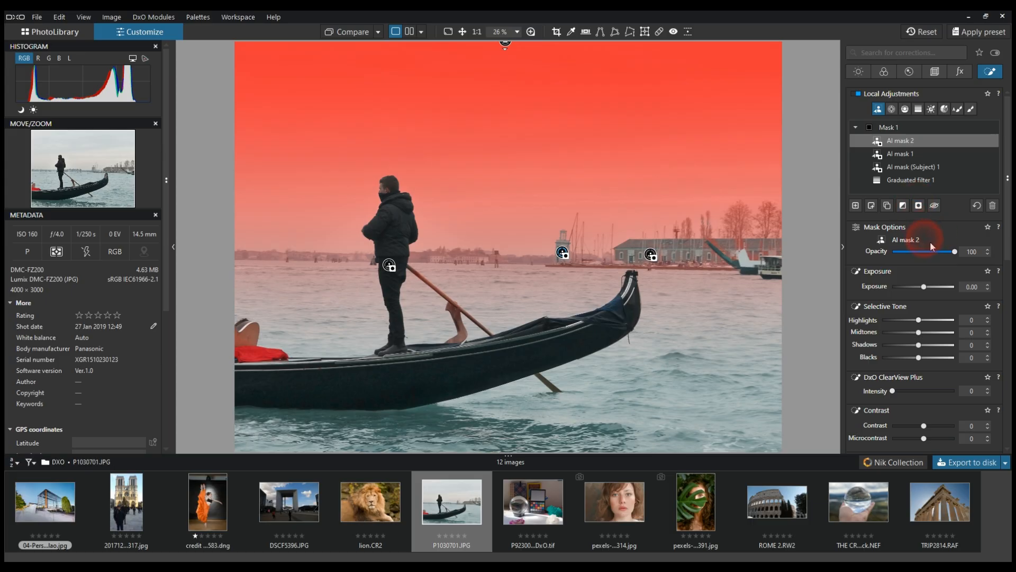
Step: Set the Blur intensity of Mask 1 to 85
{"action": "scroll", "coordinate": [896, 277], "scroll_direction": "down", "scroll_amount": 2}
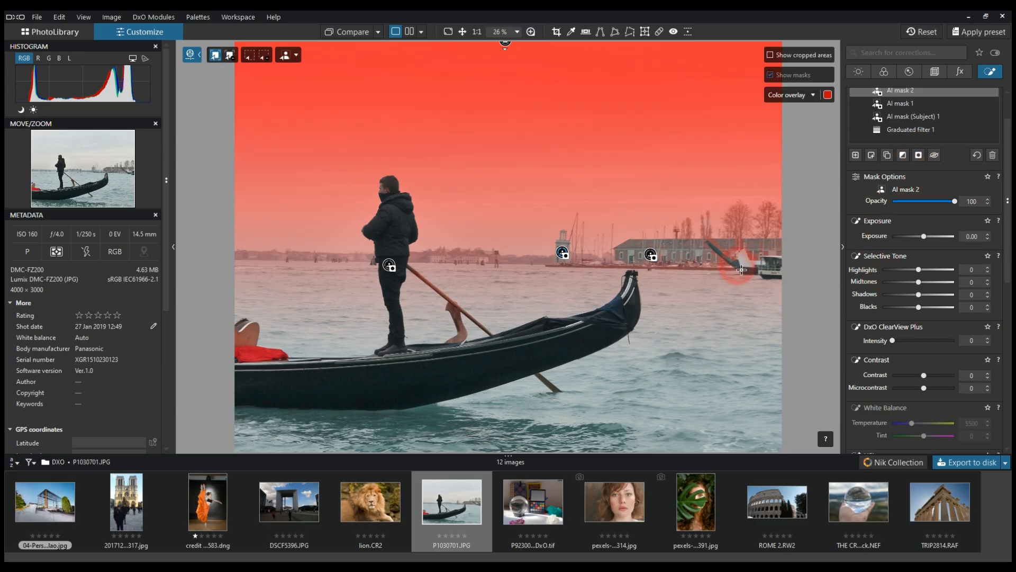
{"action": "scroll", "coordinate": [733, 264], "scroll_direction": "down", "scroll_amount": 1}
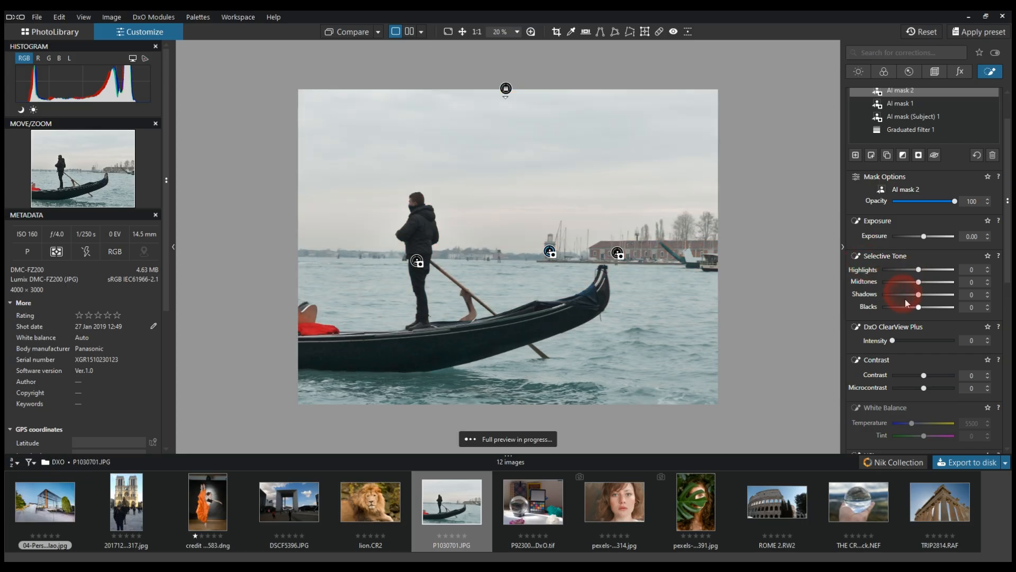
{"action": "scroll", "coordinate": [911, 316], "scroll_direction": "down", "scroll_amount": 1}
{"action": "scroll", "coordinate": [911, 316], "scroll_direction": "down", "scroll_amount": 12}
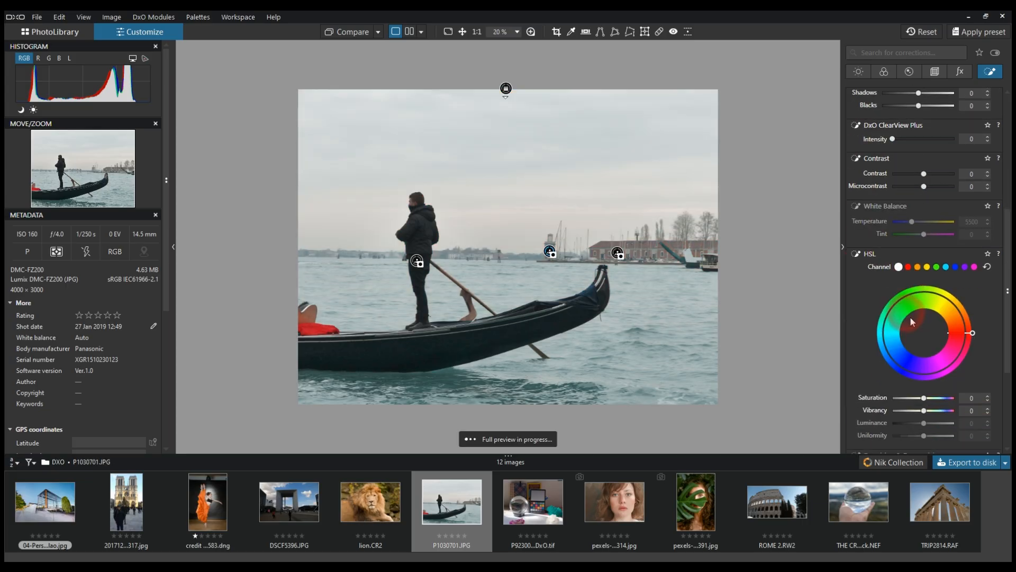
{"action": "scroll", "coordinate": [906, 319], "scroll_direction": "down", "scroll_amount": 1}
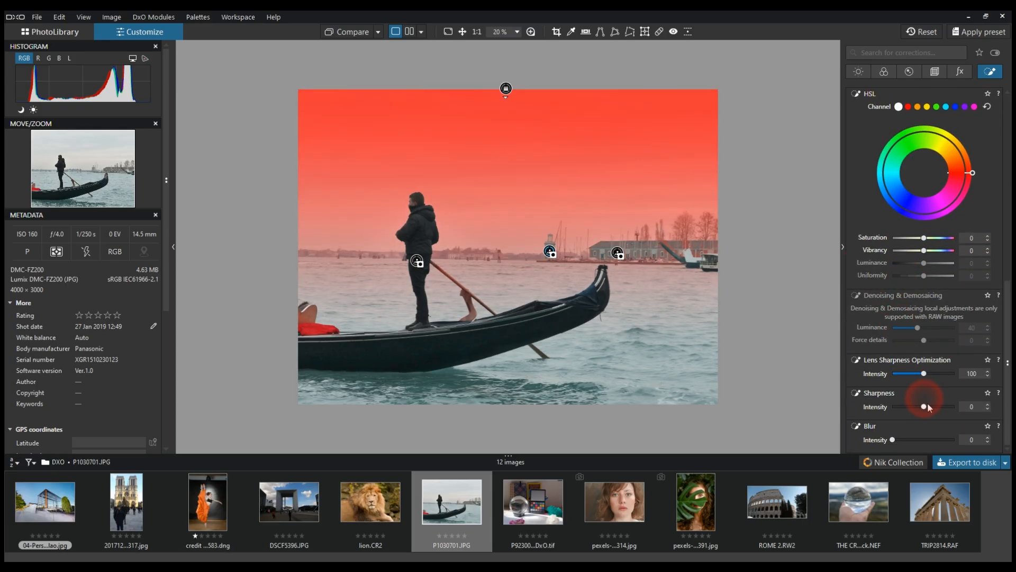
{"action": "left_click_drag", "start_coordinate": [894, 439], "coordinate": [945, 440]}
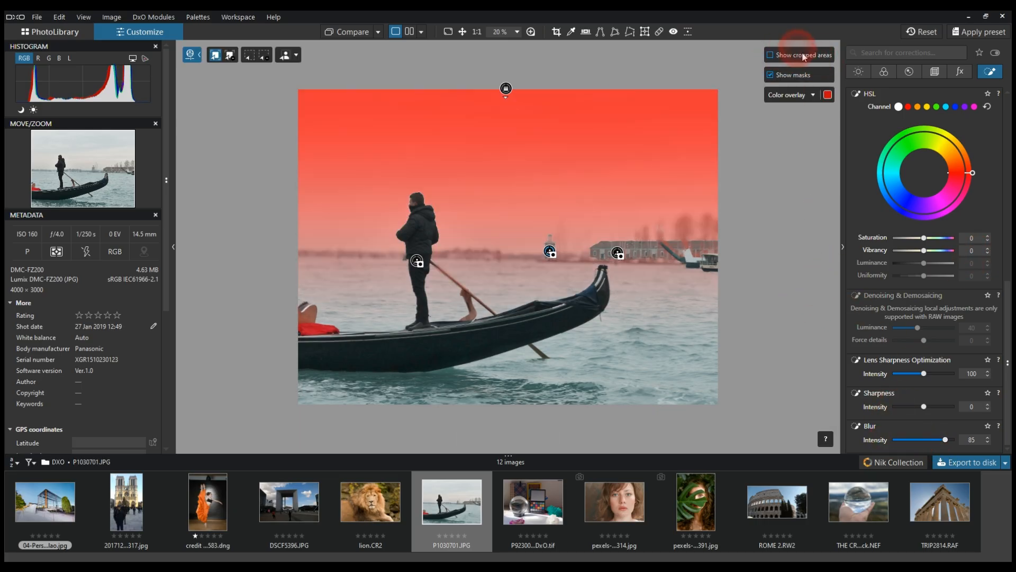
Step: Hide the mask overlay and the local adjustment controls, and view the blurred gondola photo in full screen
{"action": "left_click", "coordinate": [771, 75]}
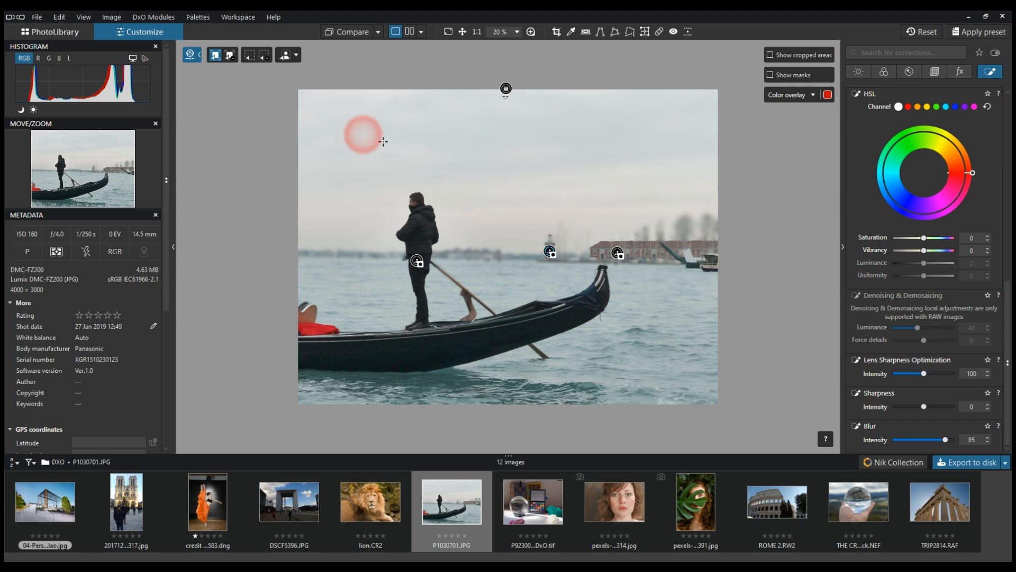
{"action": "left_click", "coordinate": [190, 60]}
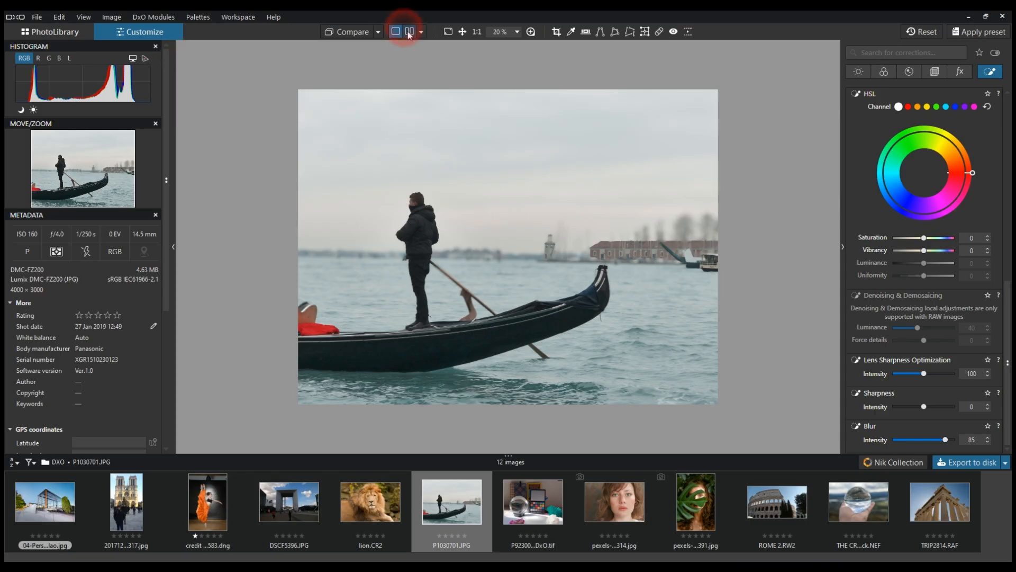
{"action": "left_click", "coordinate": [448, 32]}
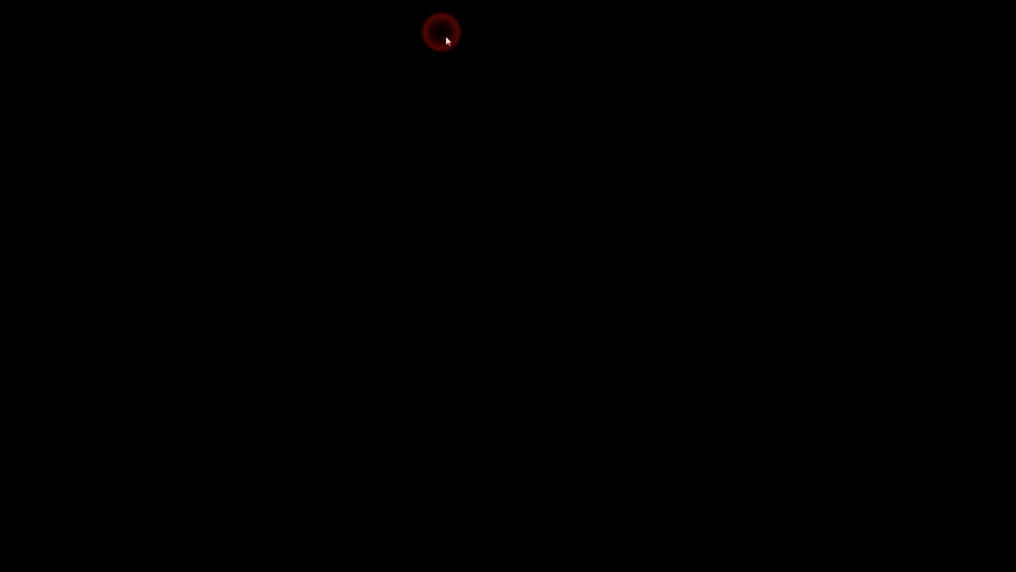